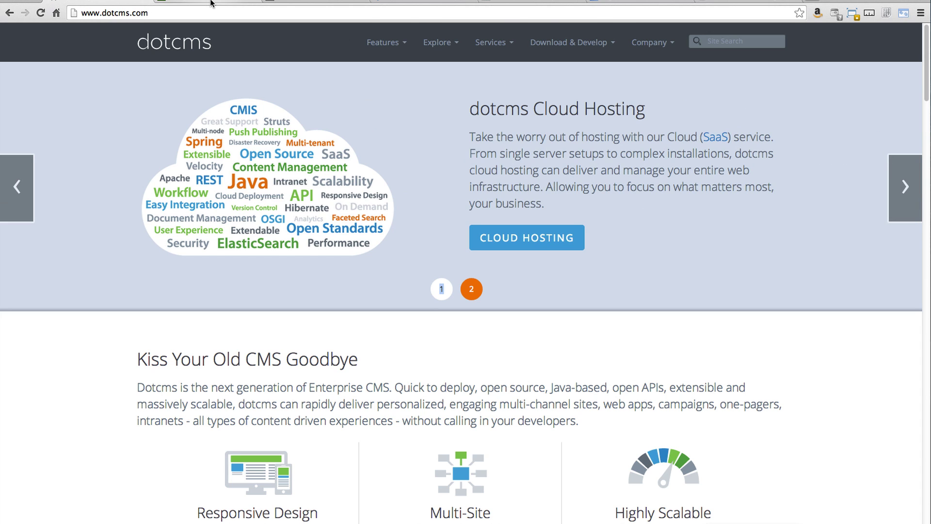
Look through the example customer websites open in the browser, including sepaq.com, practicewithus.com, goodsamsanjose.com, largomedical.com, spindices.com and arqiva.com
{"action": "left_click", "coordinate": [210, 3]}
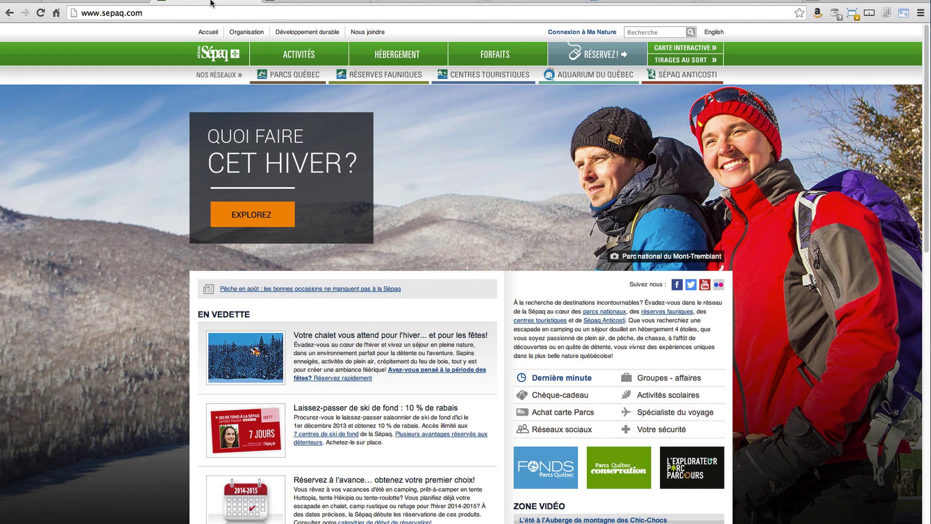
{"action": "left_click", "coordinate": [298, 2]}
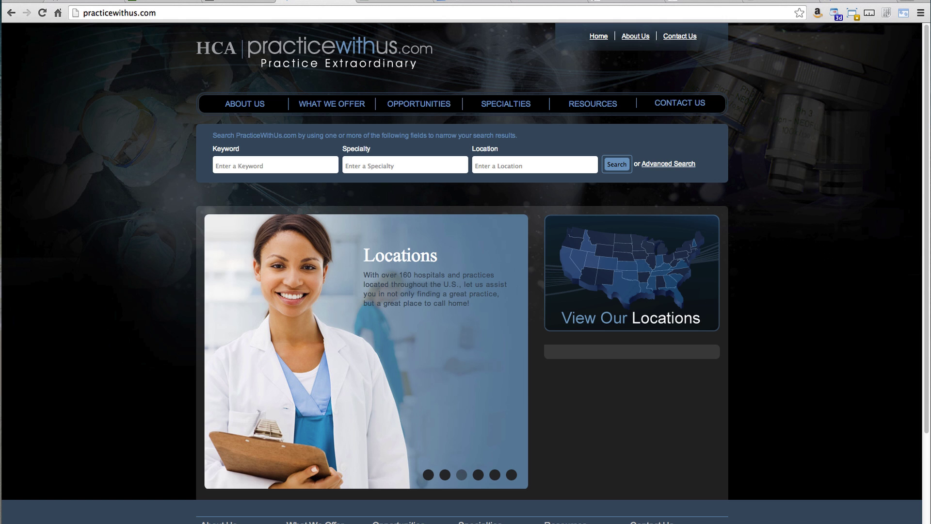
{"action": "key", "text": "ctrl+Tab"}
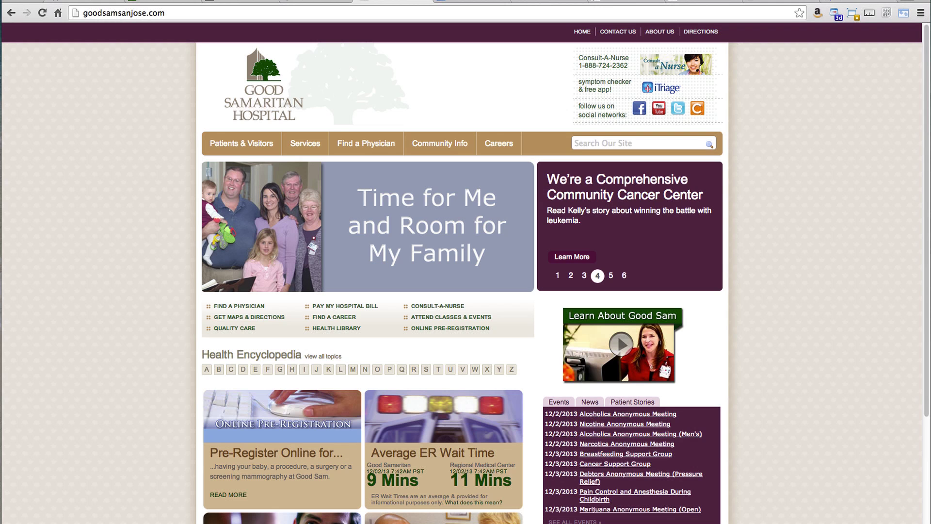
{"action": "key", "text": "ctrl+Tab"}
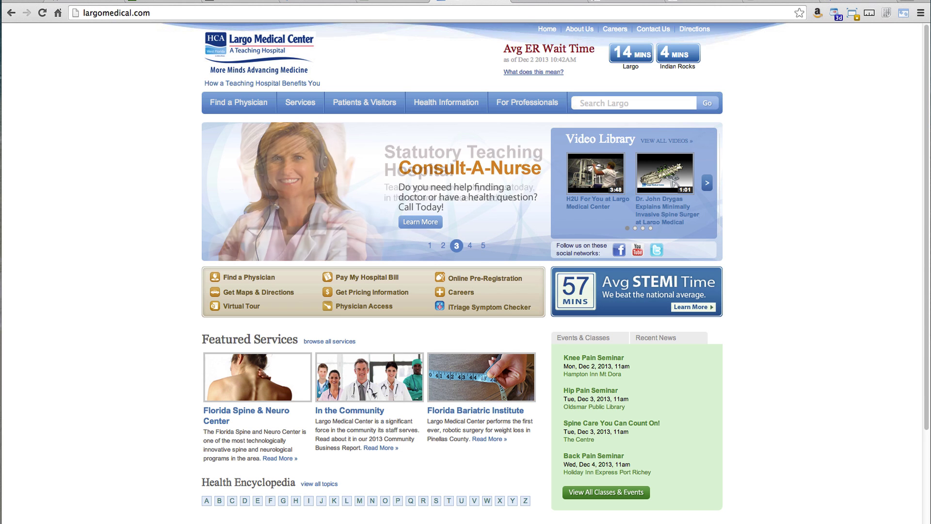
{"action": "key", "text": "ctrl+Tab"}
{"action": "key", "text": "ctrl+Tab"}
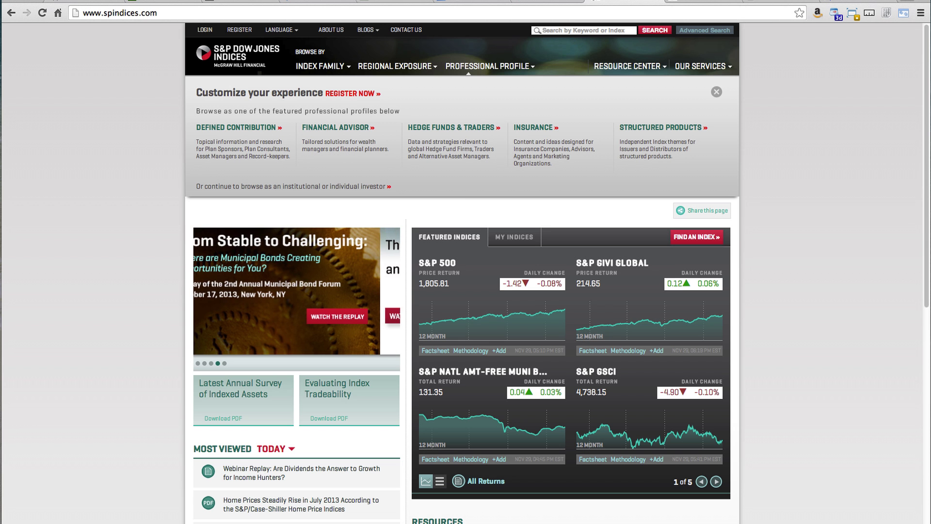
{"action": "key", "text": "ctrl+Tab"}
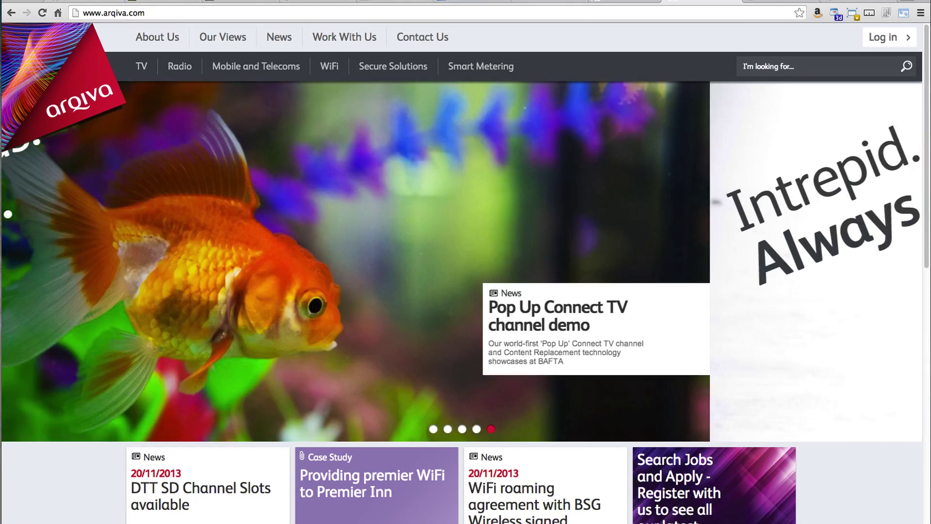
{"action": "key", "text": "ctrl+Tab"}
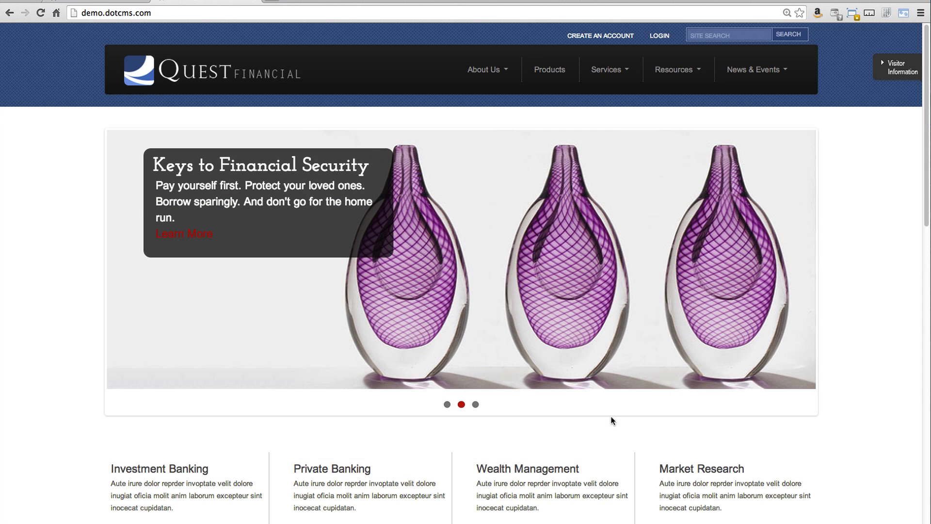
View the visitor information and its click trails on the Quest Financial demo site, and close both
{"action": "left_click", "coordinate": [896, 73]}
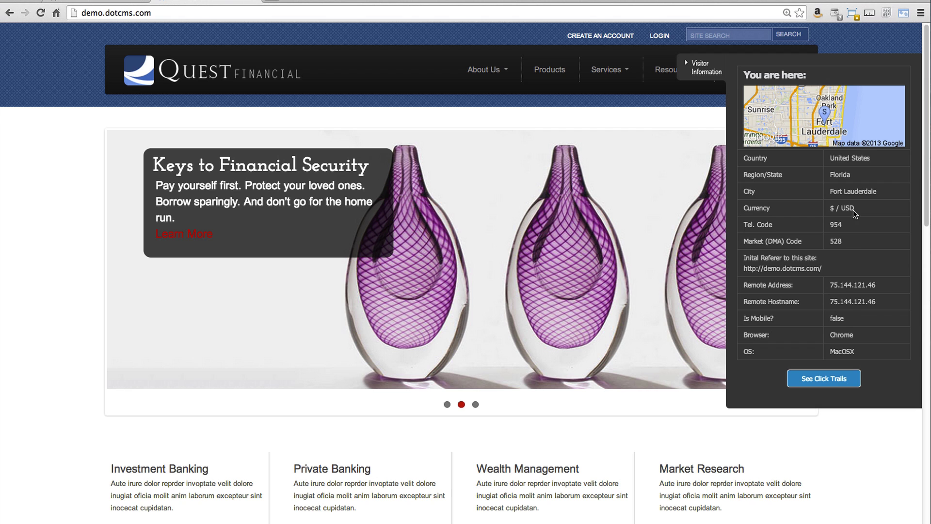
{"action": "left_click", "coordinate": [834, 380]}
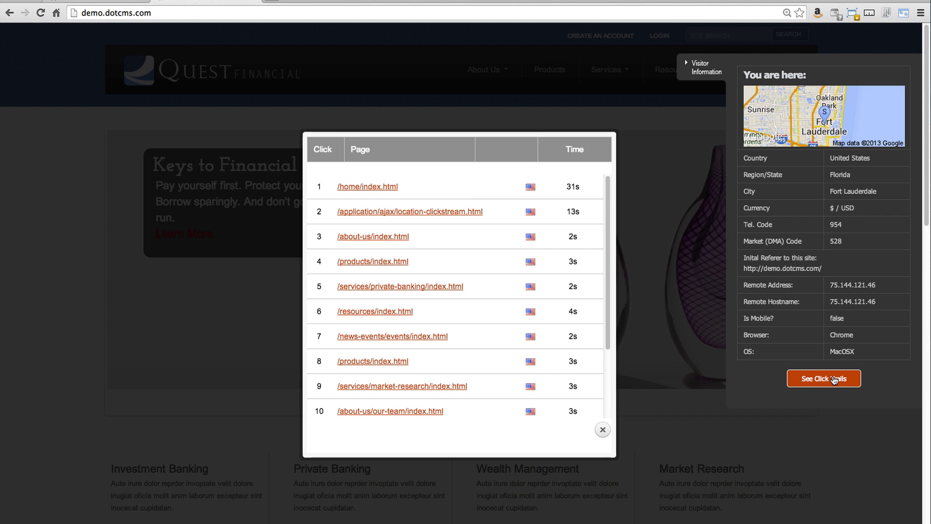
{"action": "left_click", "coordinate": [602, 431]}
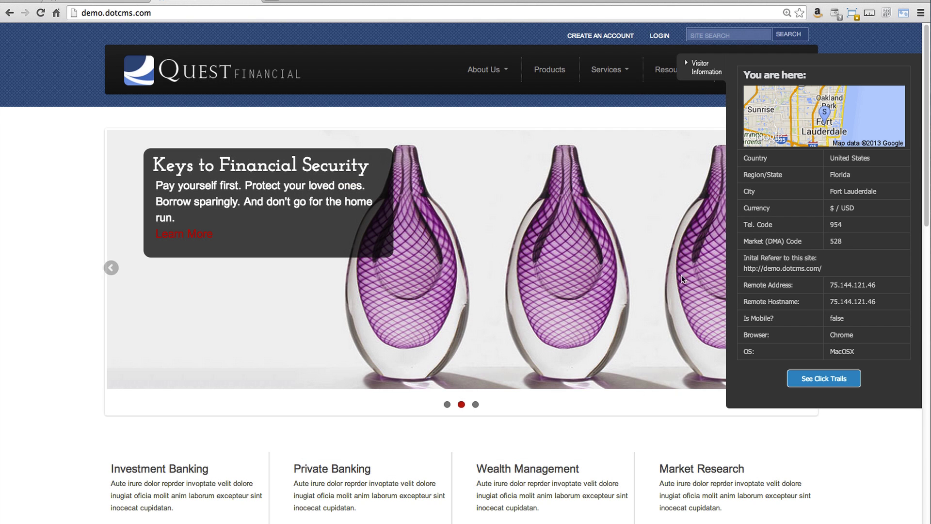
{"action": "left_click", "coordinate": [700, 67]}
Open the Intranet page under Resources and return to the site's home page
{"action": "left_click", "coordinate": [675, 77]}
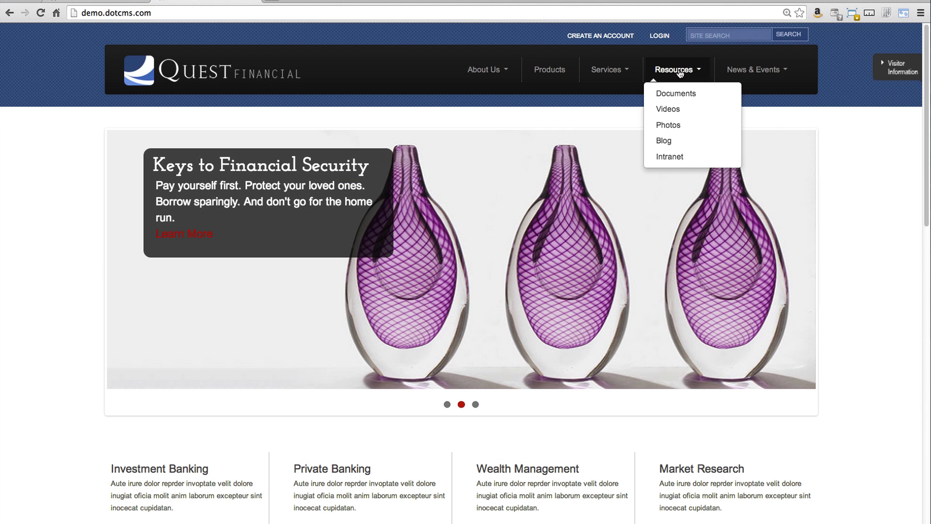
{"action": "left_click", "coordinate": [672, 158]}
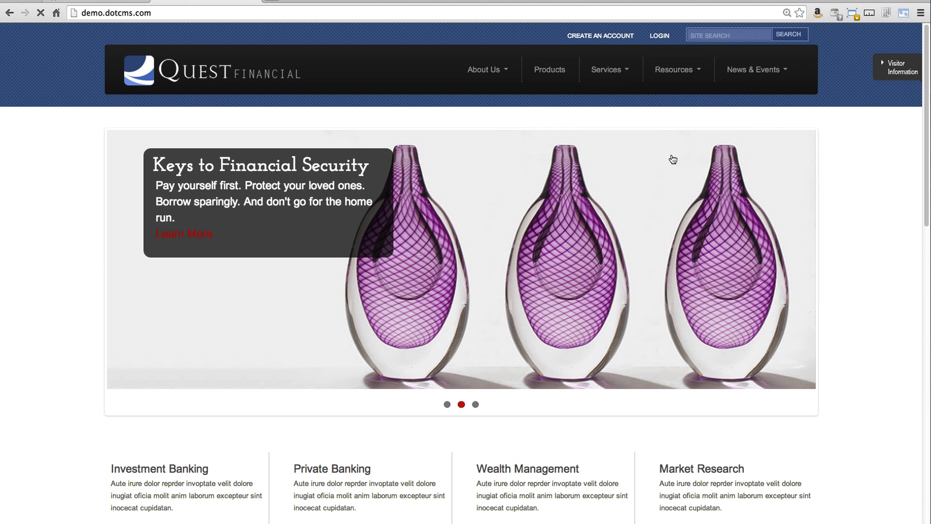
{"action": "left_click", "coordinate": [270, 230]}
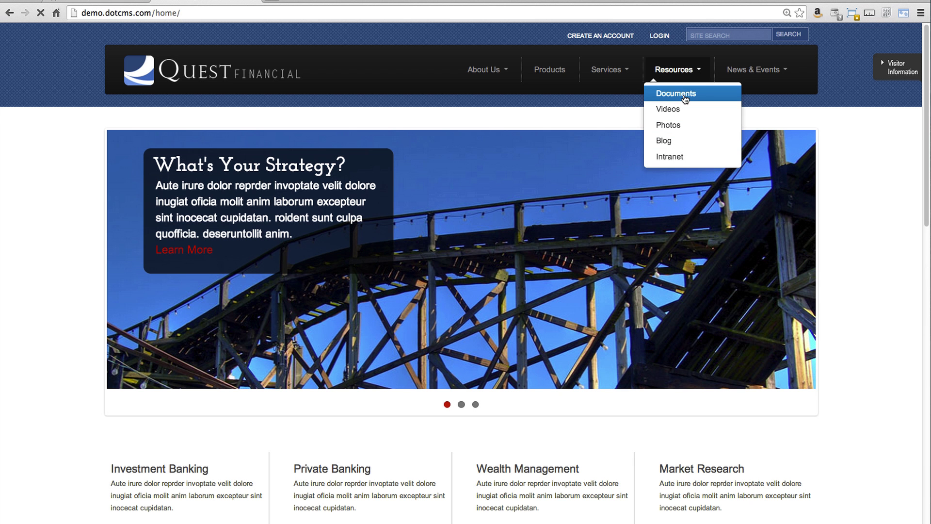
Open the Documents resource page and try the Investment Banking topic filter, the Boston tag and the keyword Rome
{"action": "left_click", "coordinate": [685, 96]}
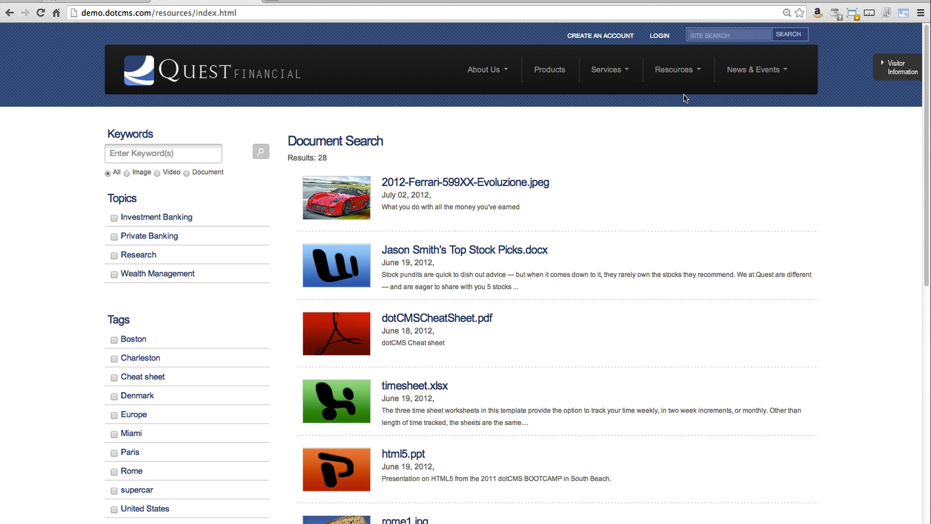
{"action": "left_click", "coordinate": [114, 218]}
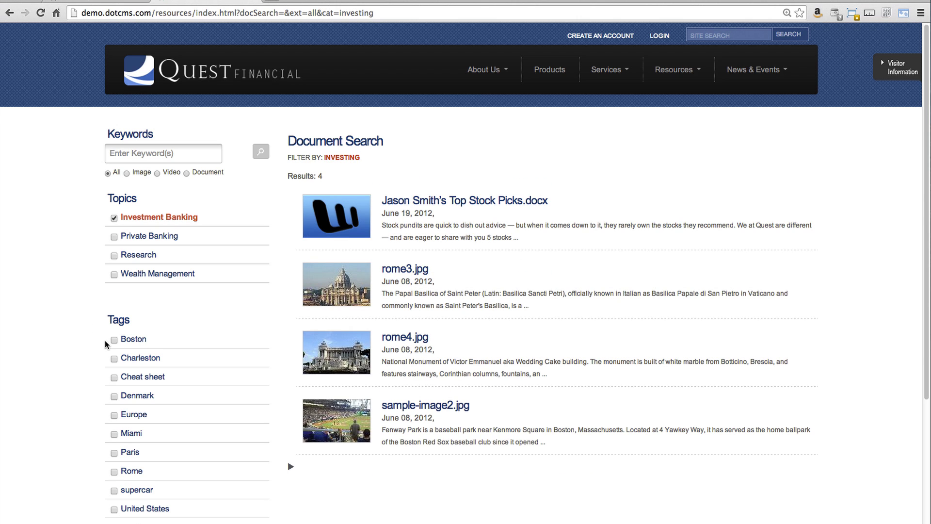
{"action": "left_click", "coordinate": [116, 342]}
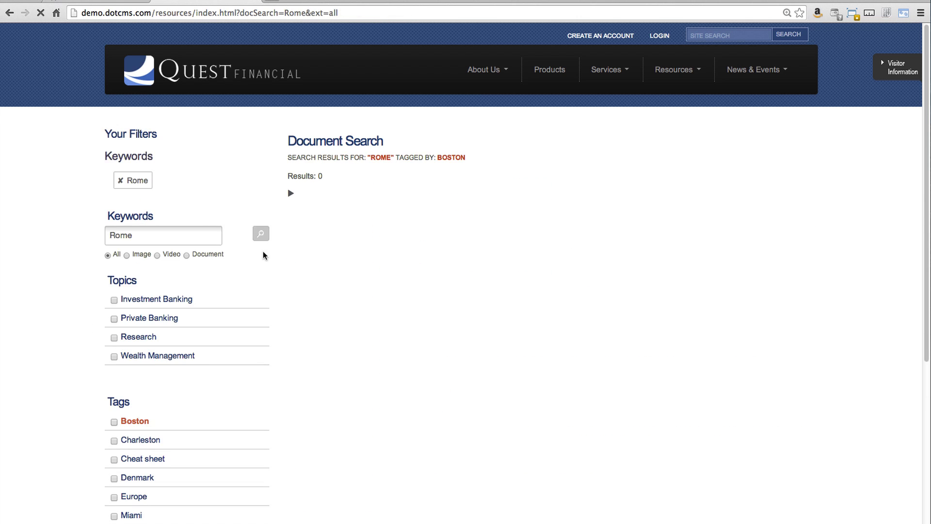
{"action": "left_click", "coordinate": [262, 235]}
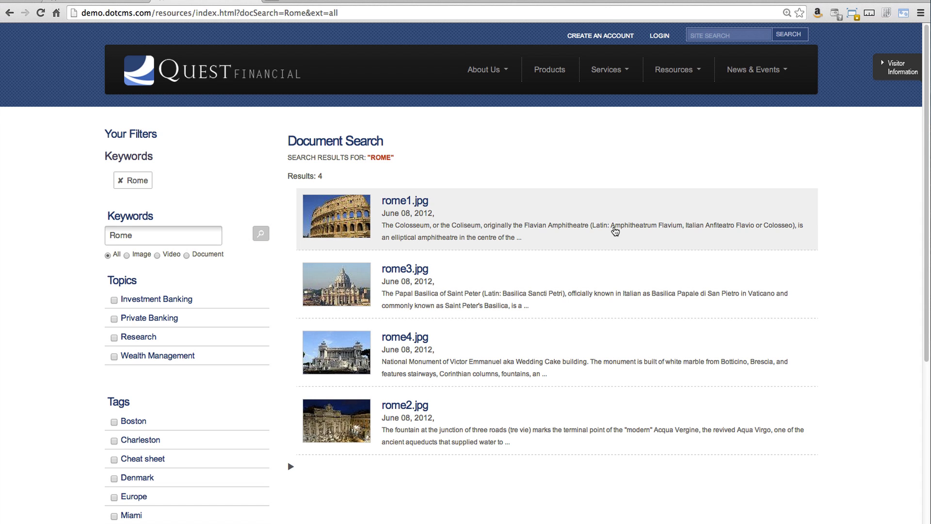
Open the What We Do page and look down to its Headlines list
{"action": "left_click", "coordinate": [490, 71]}
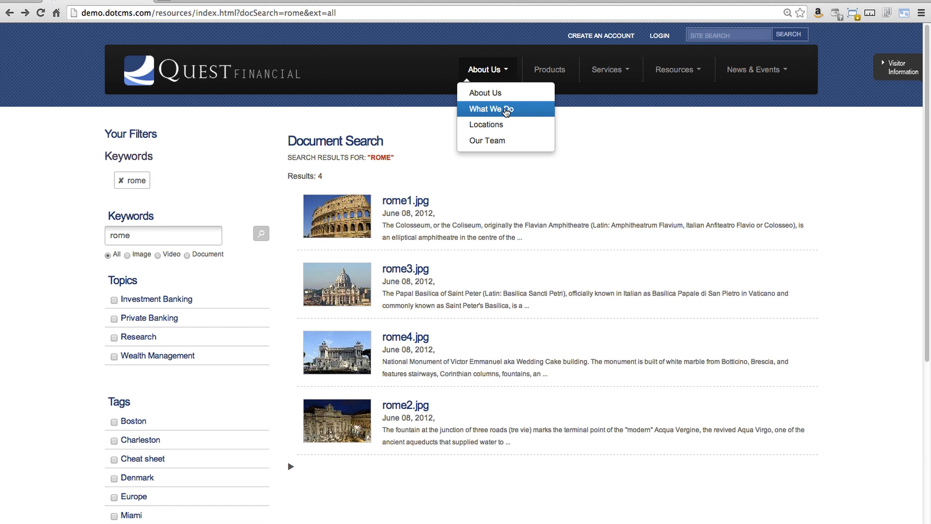
{"action": "left_click", "coordinate": [507, 110]}
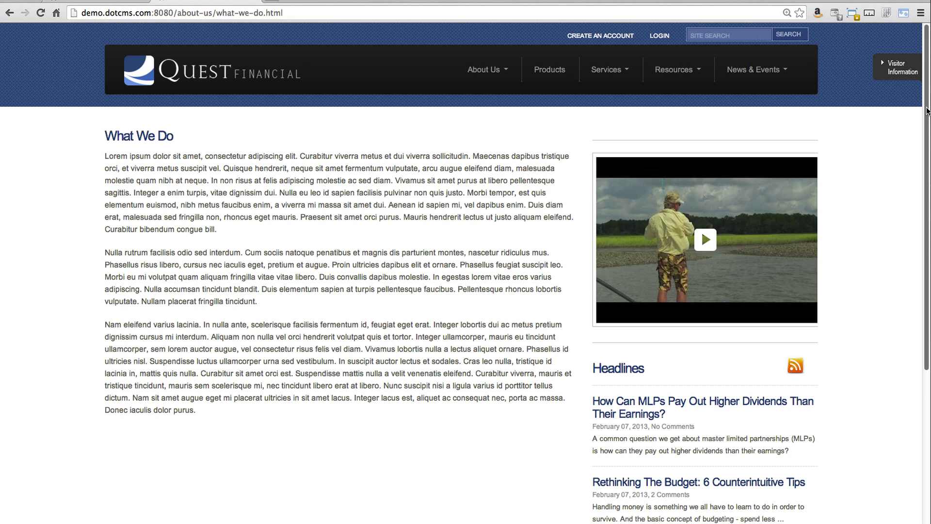
{"action": "left_click_drag", "start_coordinate": [927, 111], "coordinate": [927, 193]}
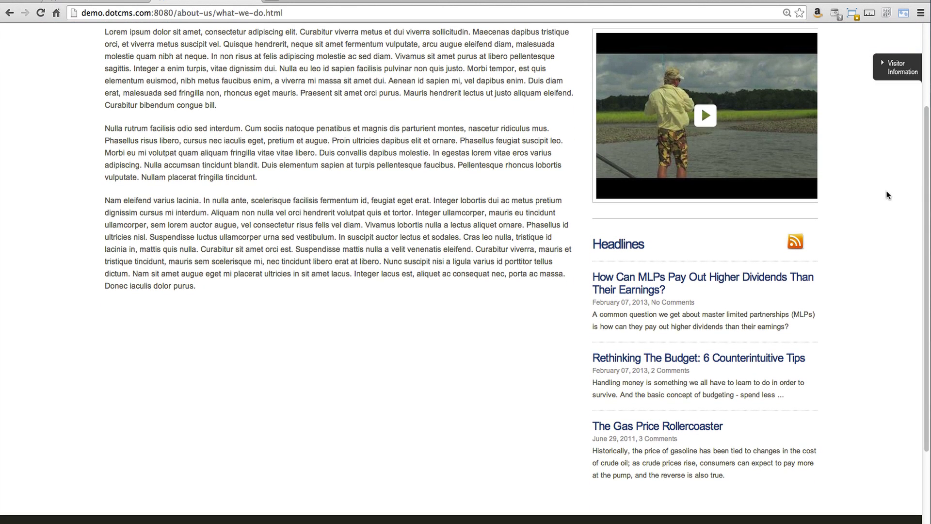
Open the news article The Gas Price Rollercoaster and review its text, related media and comments area
{"action": "left_click", "coordinate": [641, 426]}
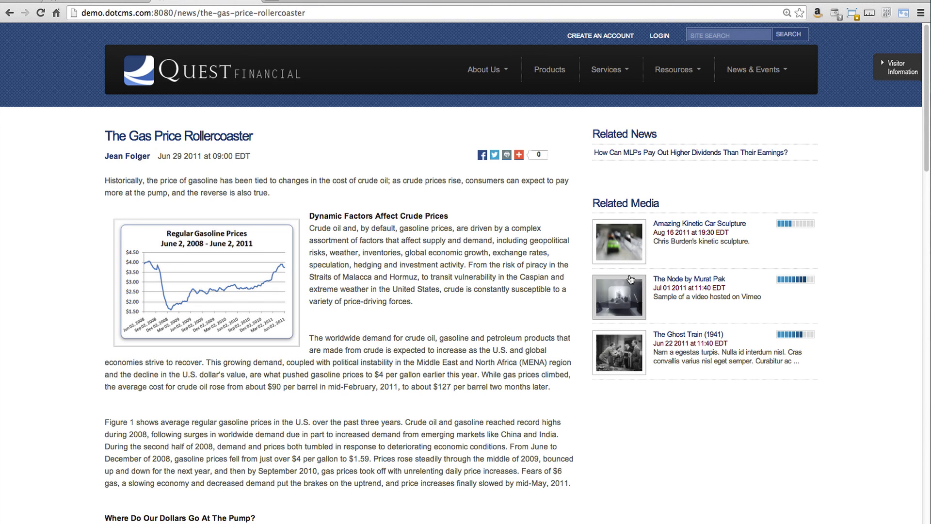
{"action": "scroll", "coordinate": [621, 266], "scroll_direction": "down", "scroll_amount": 5}
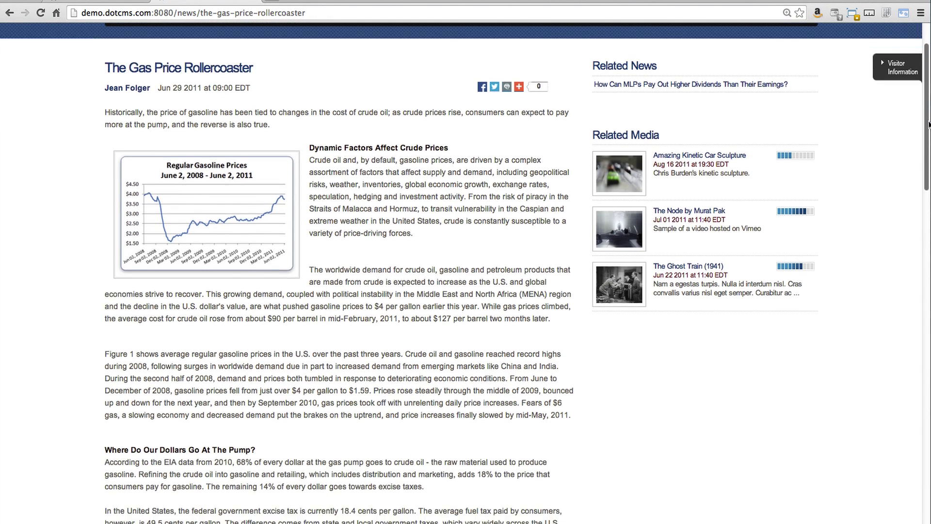
{"action": "scroll", "coordinate": [929, 141], "scroll_direction": "down", "scroll_amount": 6}
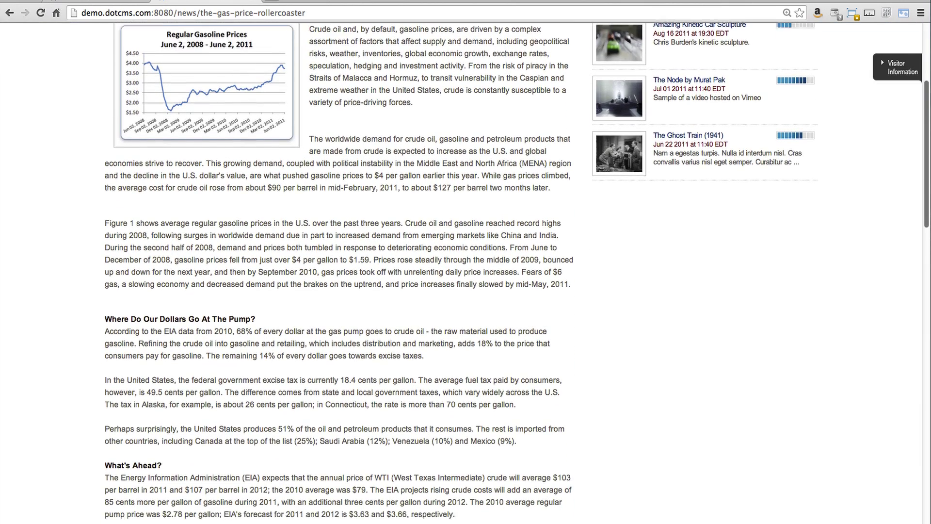
{"action": "scroll", "coordinate": [928, 219], "scroll_direction": "down", "scroll_amount": 5}
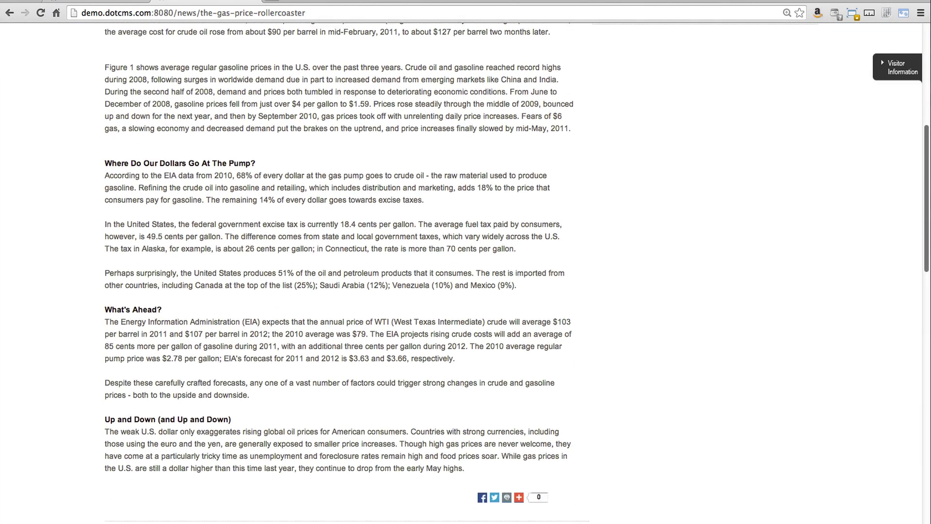
{"action": "scroll", "coordinate": [928, 219], "scroll_direction": "down", "scroll_amount": 1}
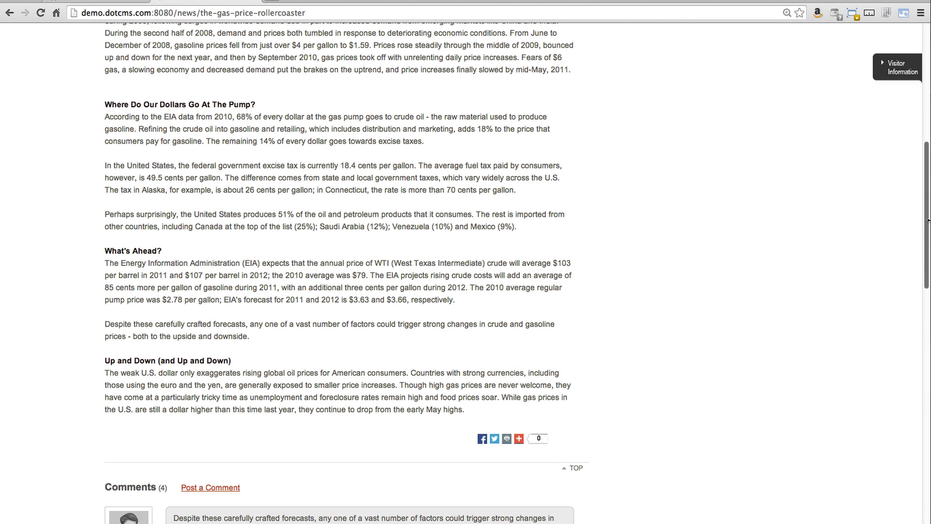
{"action": "scroll", "coordinate": [928, 219], "scroll_direction": "up", "scroll_amount": 15}
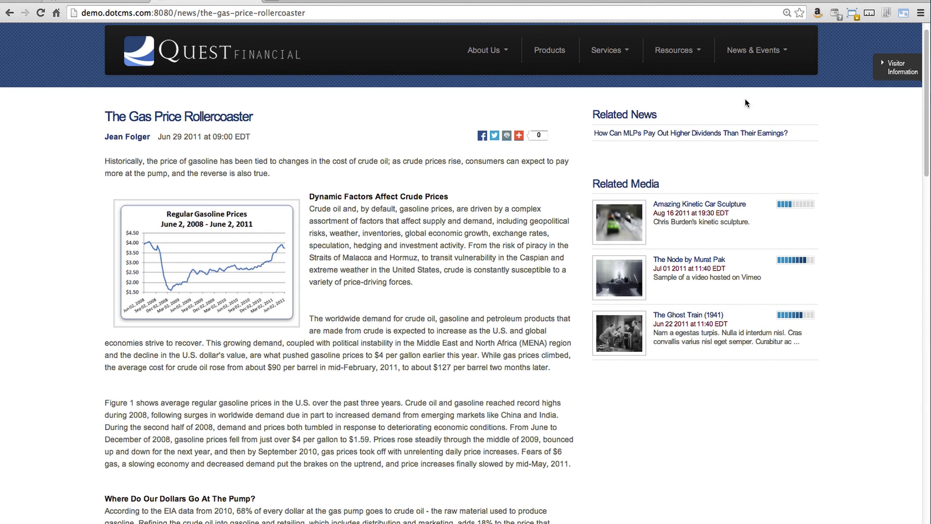
Open the About Us page and review its main content and Management Team list
{"action": "left_click", "coordinate": [503, 50]}
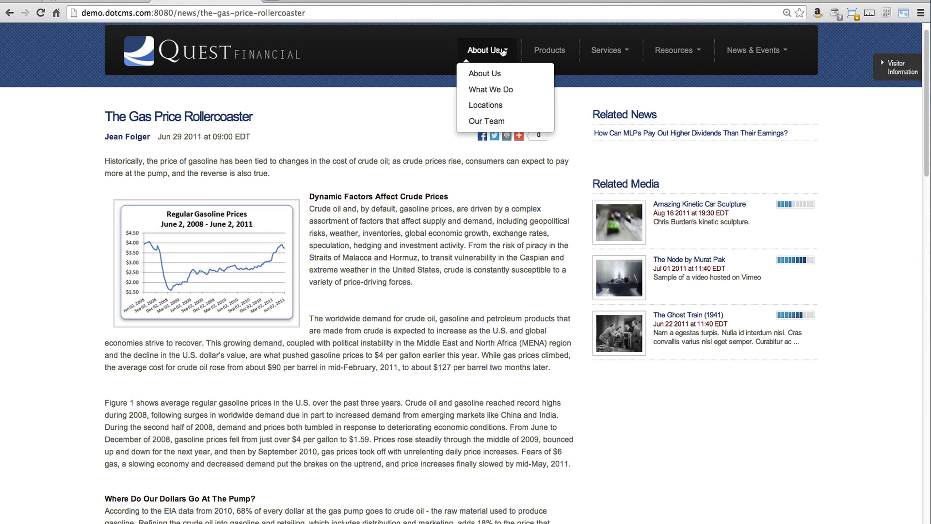
{"action": "left_click", "coordinate": [495, 74]}
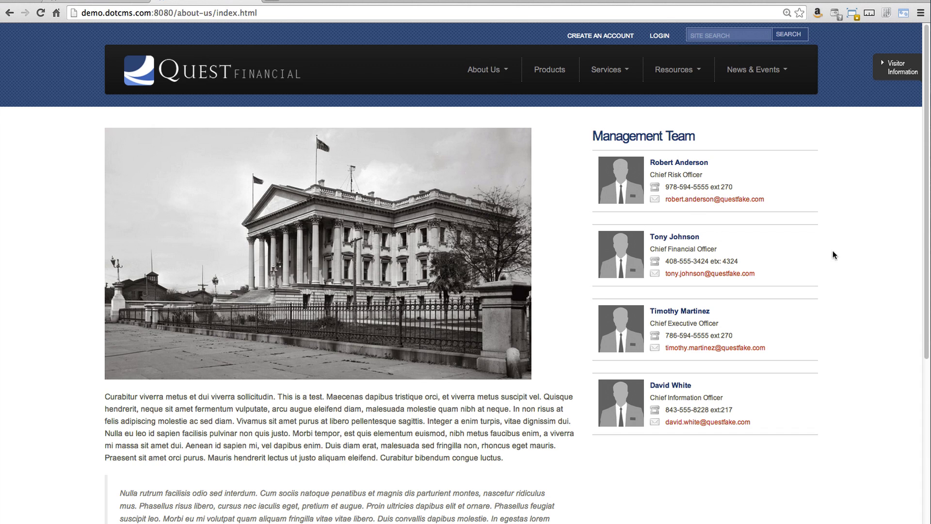
{"action": "scroll", "coordinate": [818, 262], "scroll_direction": "down", "scroll_amount": 3}
{"action": "scroll", "coordinate": [815, 258], "scroll_direction": "down", "scroll_amount": 2}
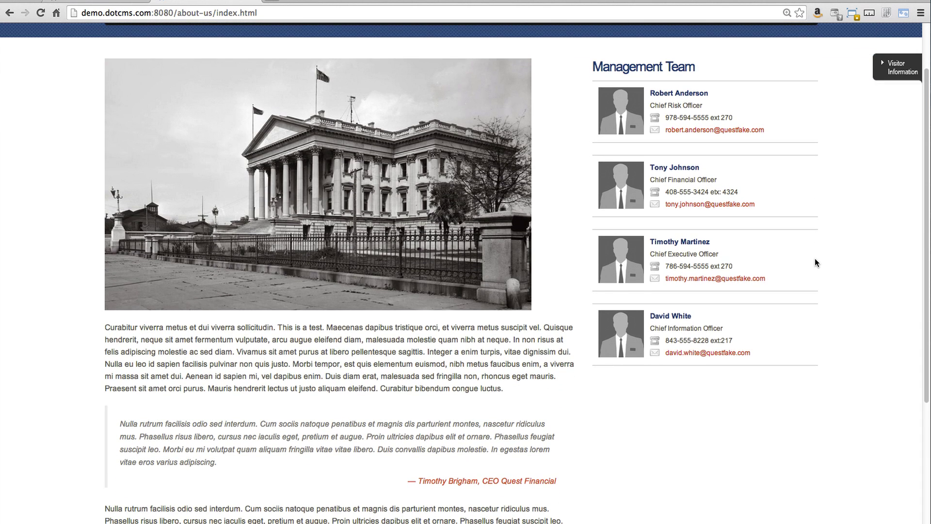
{"action": "scroll", "coordinate": [815, 258], "scroll_direction": "up", "scroll_amount": 5}
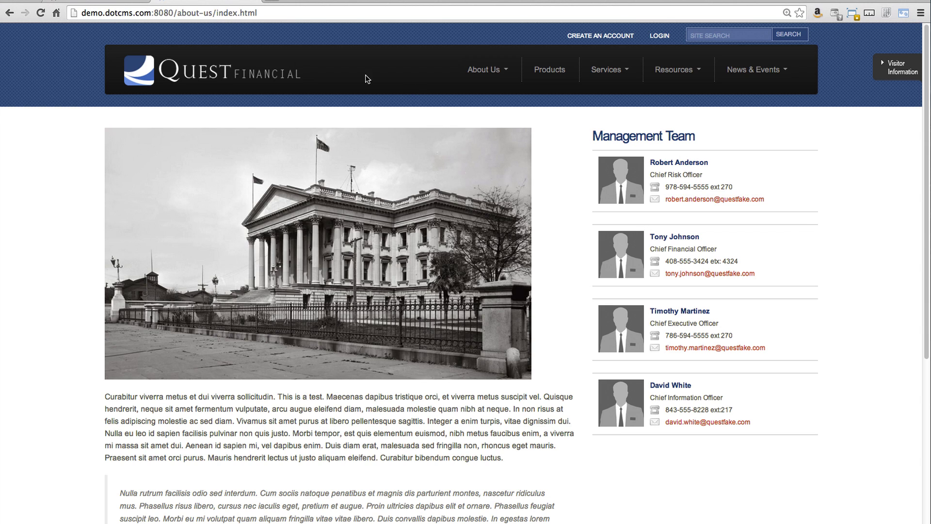
Go to demo.dotcms.com:8080/edit and sign in with the administrator's email address and password
{"action": "left_click", "coordinate": [189, 14]}
{"action": "left_click", "coordinate": [180, 13]}
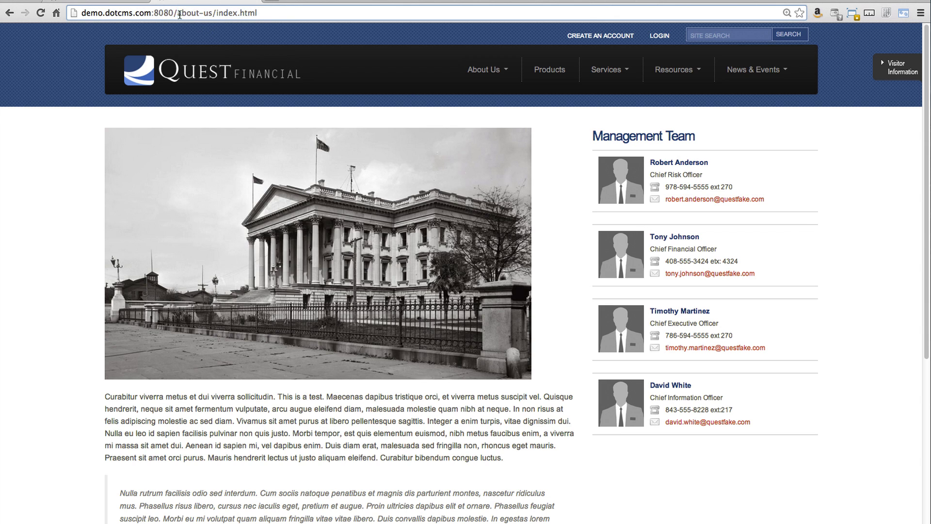
{"action": "left_click_drag", "start_coordinate": [179, 14], "coordinate": [314, 18]}
{"action": "type", "text": "c"}
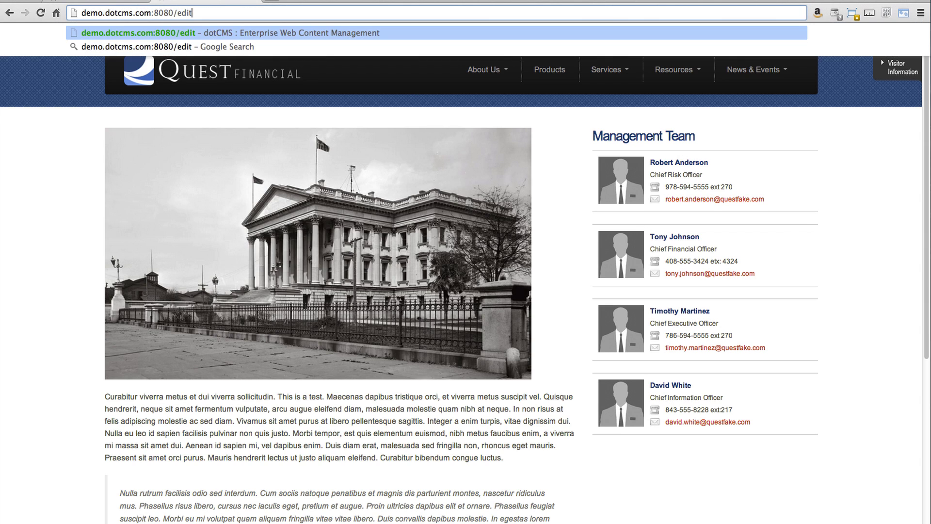
{"action": "key", "text": "Return"}
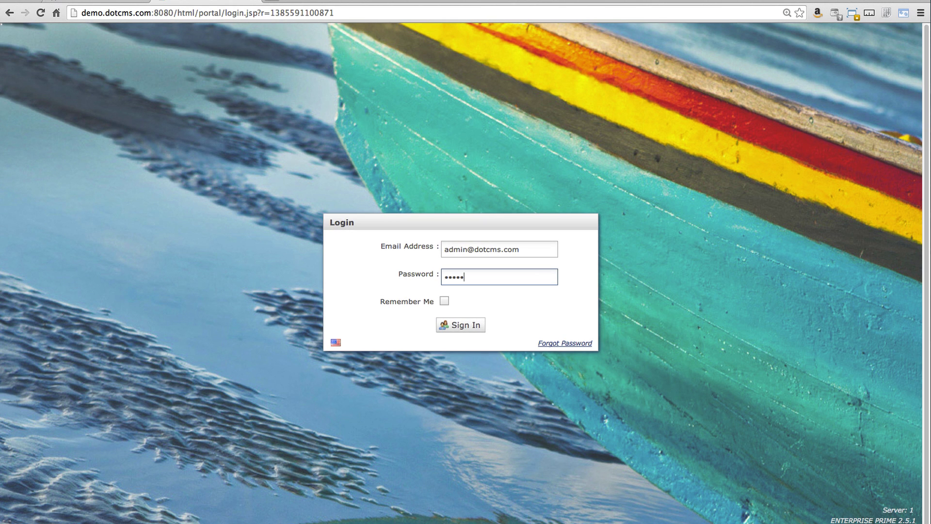
{"action": "key", "text": "Return"}
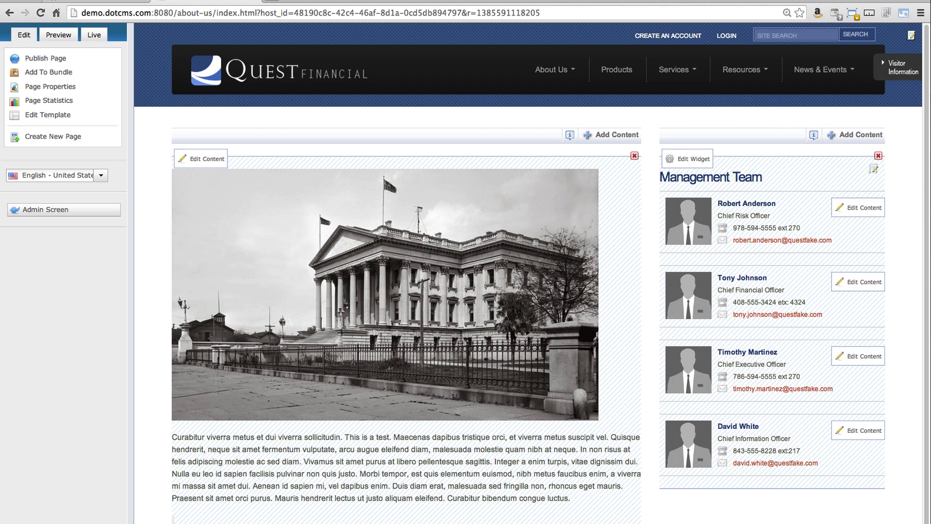
Insert "This is a change made for this demonstration." at the start of the About Us page's main text
{"action": "left_click", "coordinate": [523, 185]}
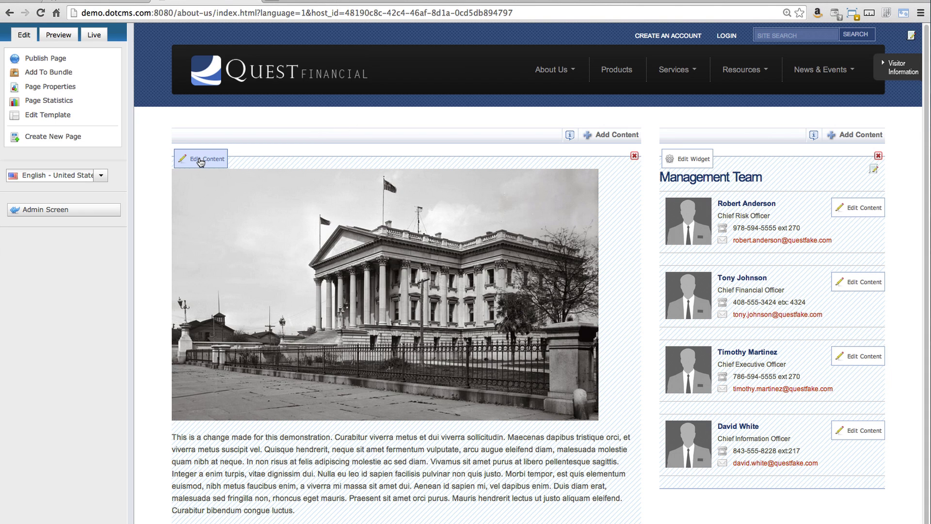
Lock the About Us page's main content for editing and enlarge its Body editor to review the spell-check and accessibility options
{"action": "left_click", "coordinate": [201, 162]}
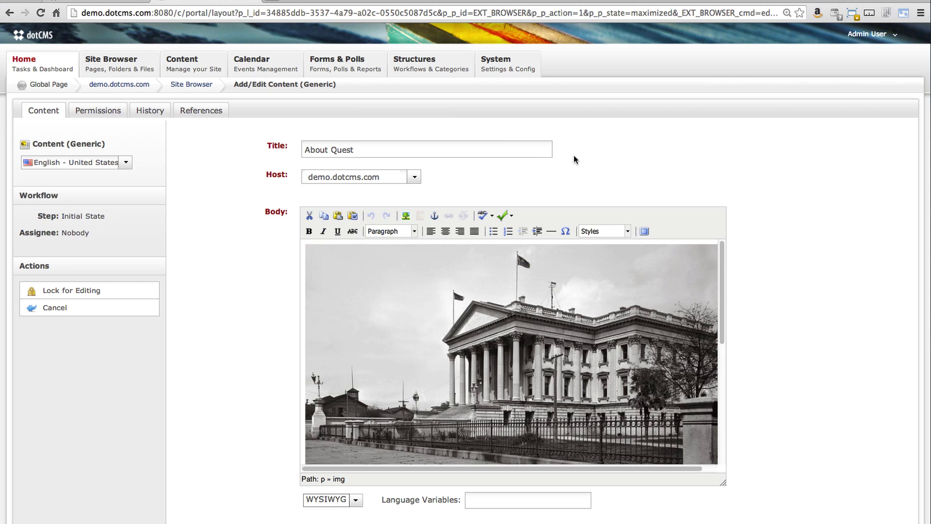
{"action": "left_click", "coordinate": [68, 291]}
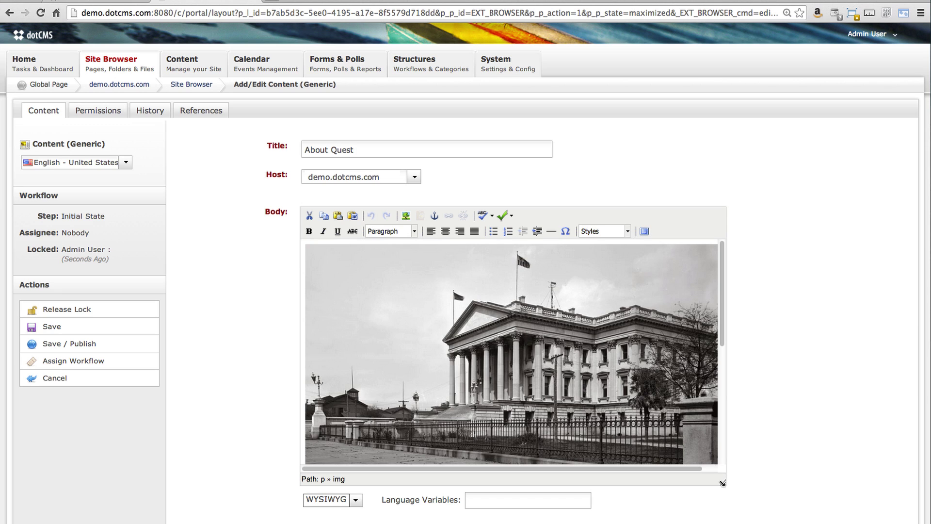
{"action": "left_click_drag", "start_coordinate": [723, 482], "coordinate": [806, 523]}
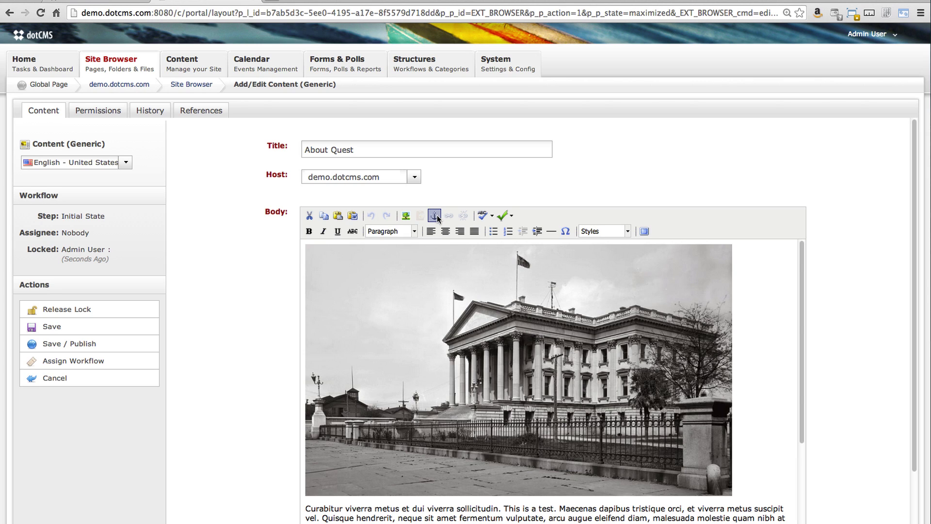
{"action": "left_click", "coordinate": [491, 216]}
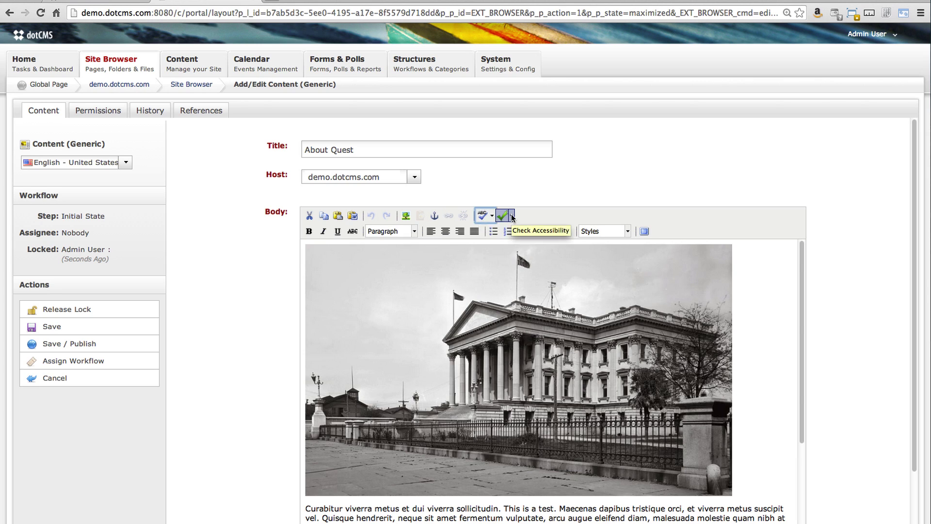
{"action": "left_click", "coordinate": [512, 216]}
{"action": "left_click", "coordinate": [512, 216]}
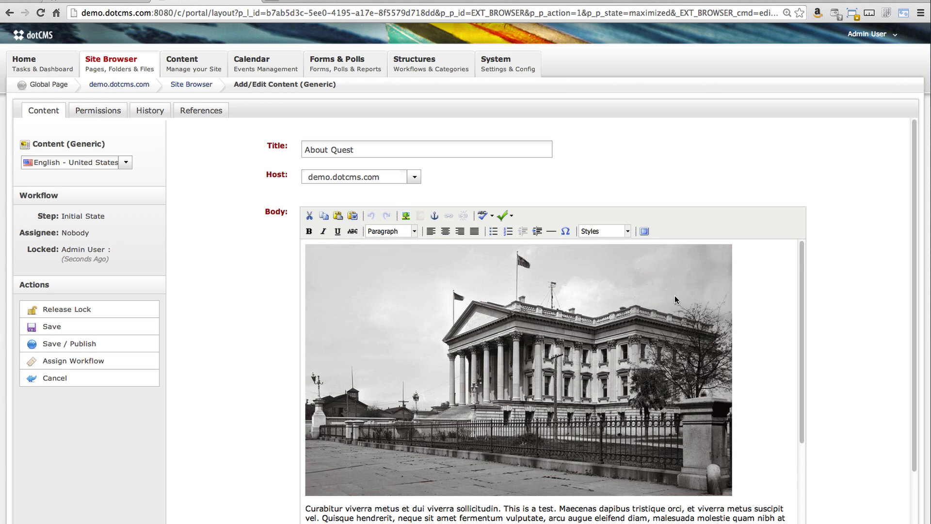
Switch the Body field from WYSIWYG to CODE to view its HTML source
{"action": "scroll", "coordinate": [714, 377], "scroll_direction": "down", "scroll_amount": 5}
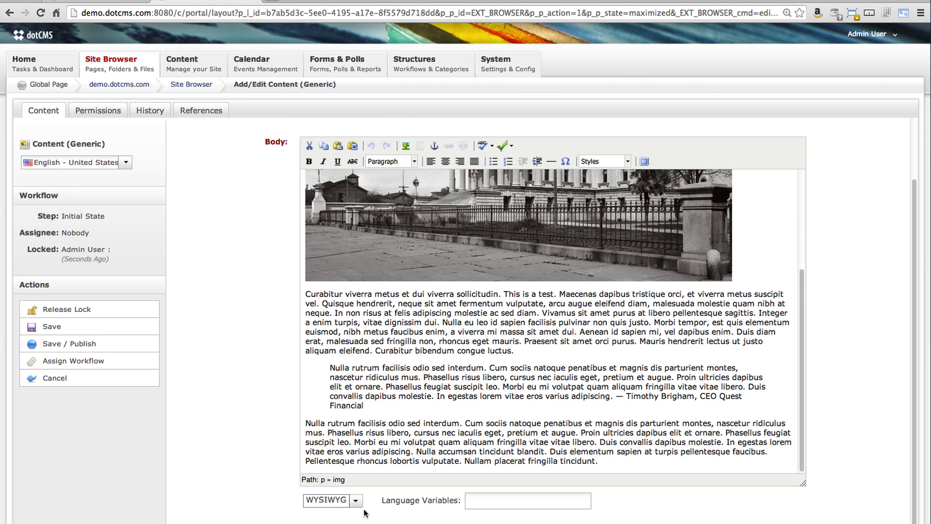
{"action": "left_click", "coordinate": [357, 501]}
{"action": "left_click", "coordinate": [334, 523]}
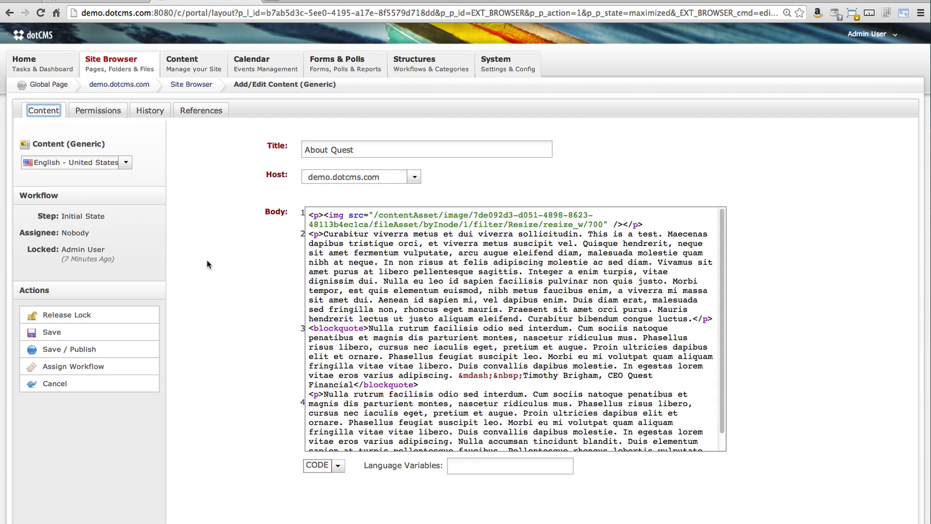
Check the About Quest content's permissions and page references, and cancel editing without saving
{"action": "left_click", "coordinate": [97, 110]}
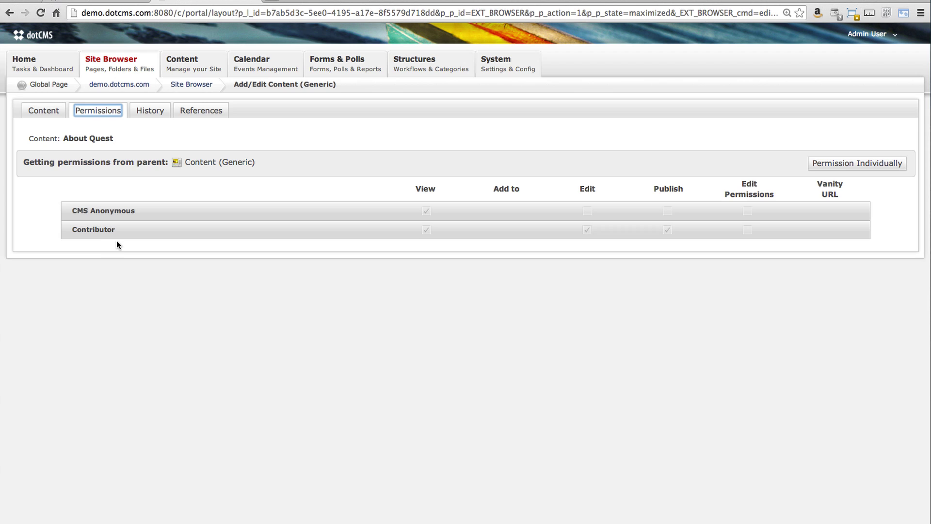
{"action": "left_click", "coordinate": [189, 111]}
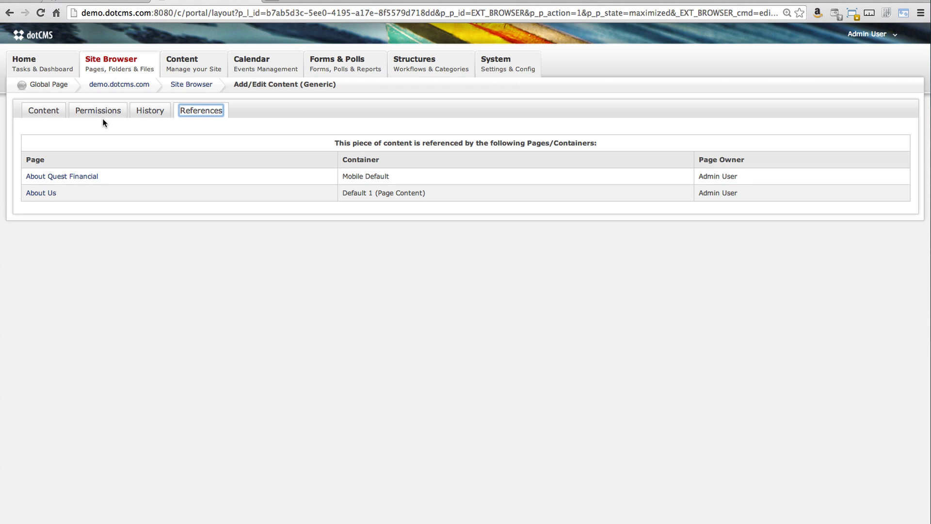
{"action": "left_click", "coordinate": [40, 111]}
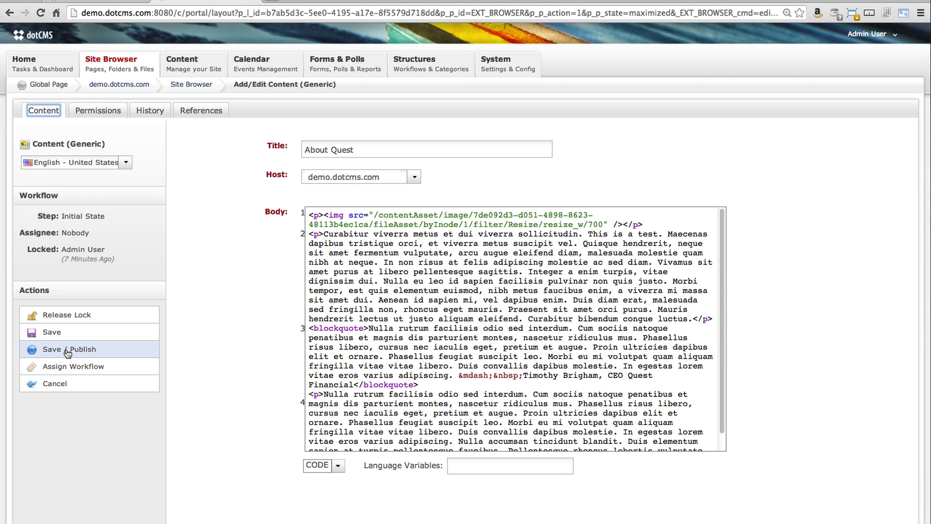
{"action": "left_click", "coordinate": [53, 385]}
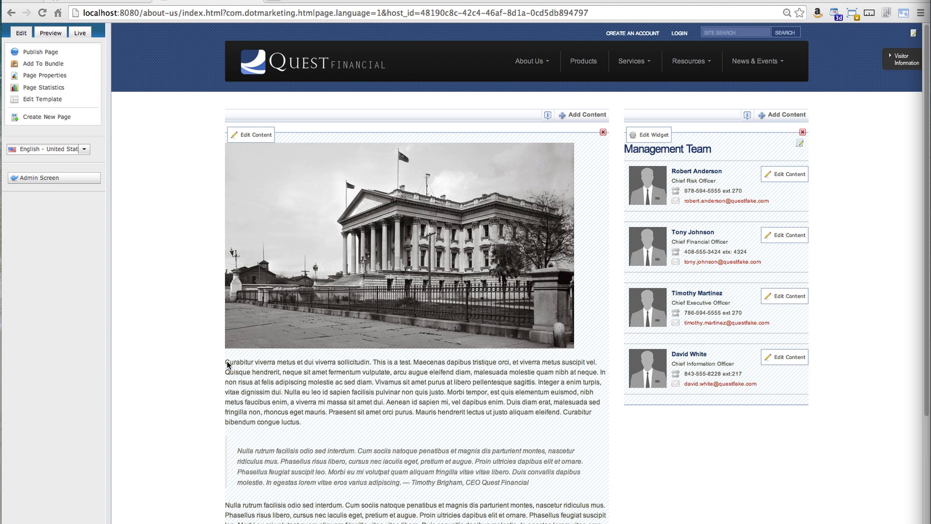
Insert "This is a change made for this demonstration." before the main text, delete the sentence beginning "Quisque hendrerit", and save the content
{"action": "left_click", "coordinate": [239, 361]}
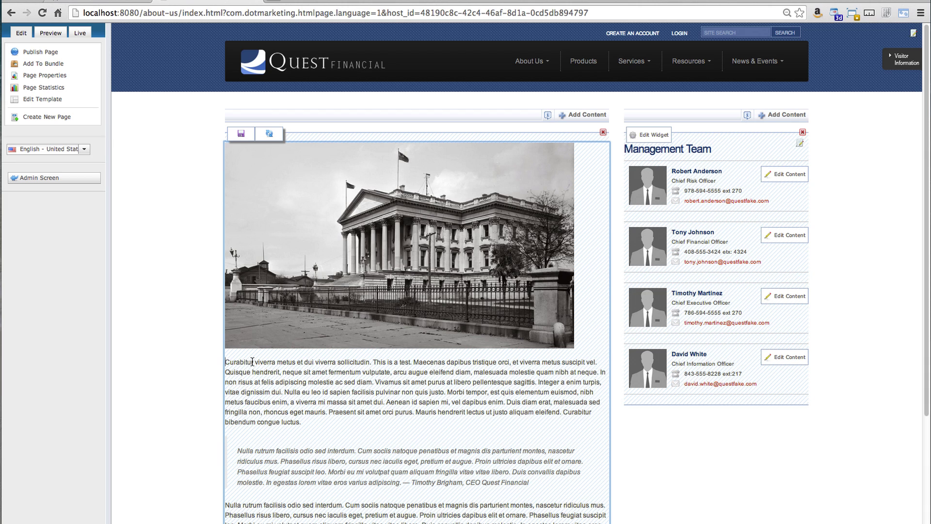
{"action": "type", "text": "This is a change made for this demonstration."}
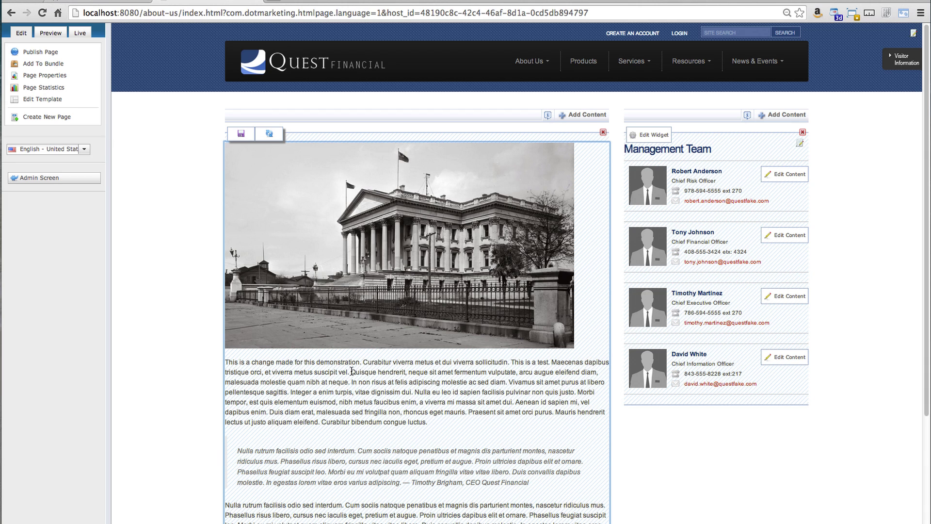
{"action": "left_click_drag", "start_coordinate": [353, 372], "coordinate": [350, 381]}
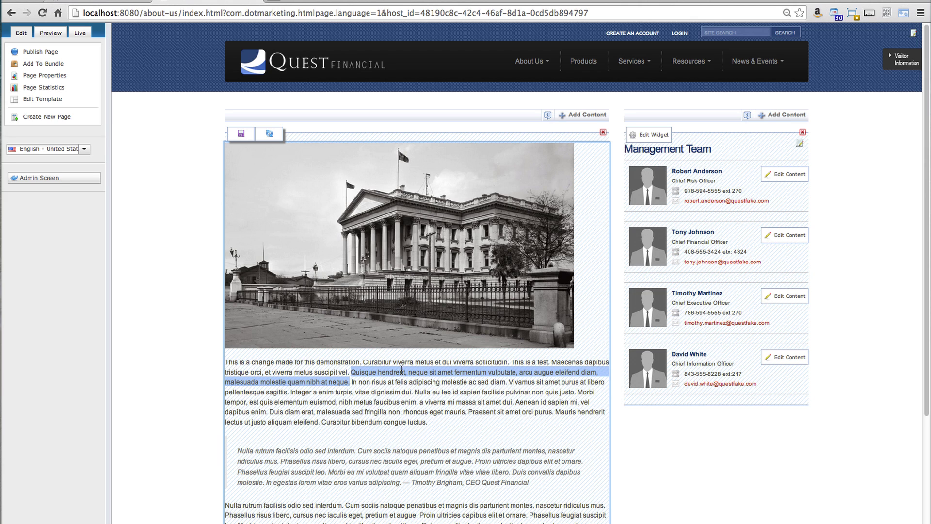
{"action": "key", "text": "BackSpace"}
{"action": "left_click", "coordinate": [241, 134]}
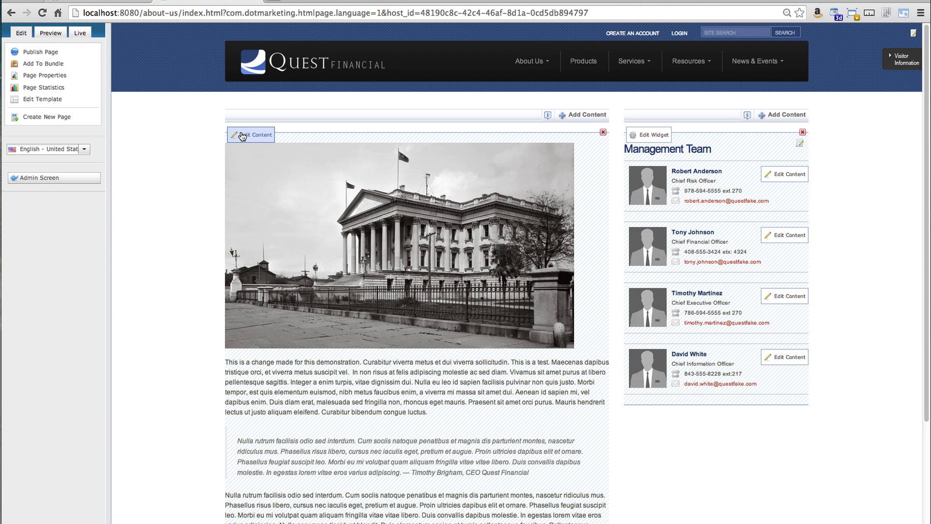
Preview the About Us page with its changes marked and compare it with the live version
{"action": "left_click", "coordinate": [49, 33]}
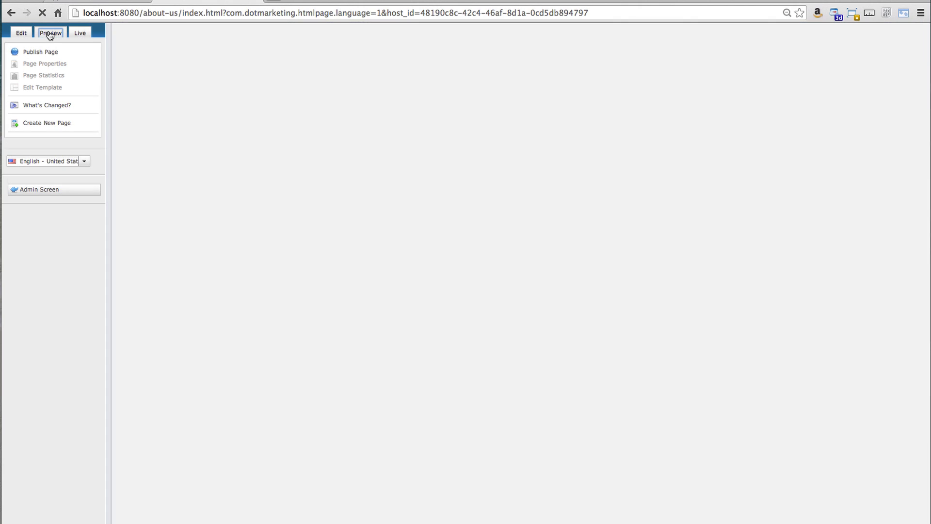
{"action": "left_click", "coordinate": [47, 105]}
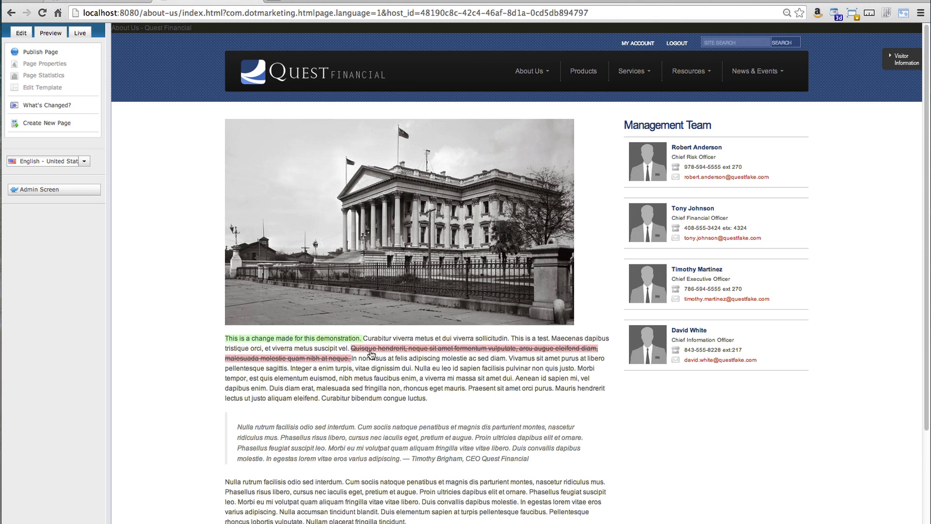
{"action": "left_click", "coordinate": [80, 33]}
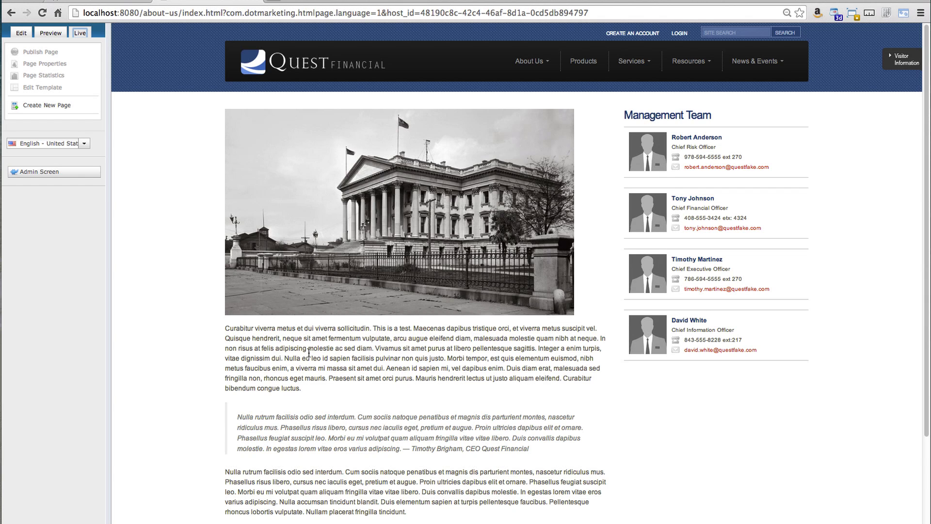
{"action": "left_click", "coordinate": [50, 33]}
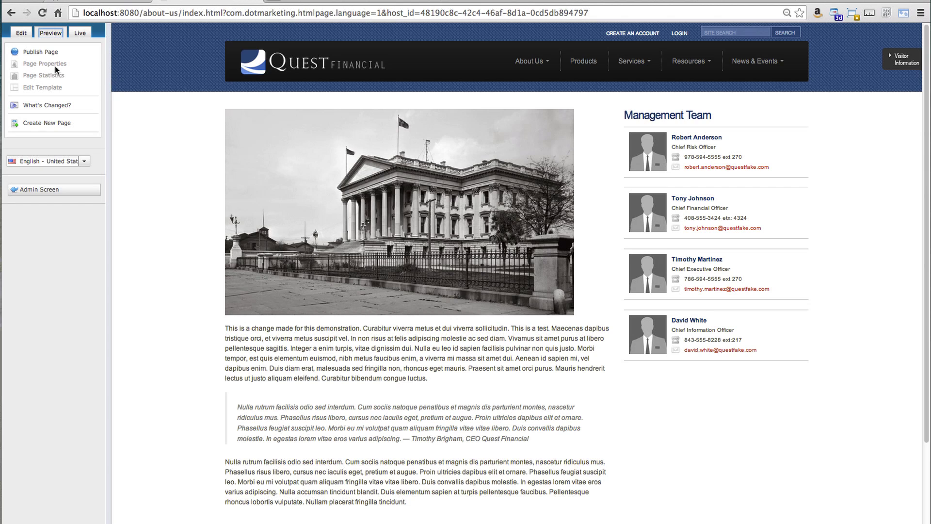
Publish the About Us page together with all its related assets
{"action": "left_click", "coordinate": [40, 52]}
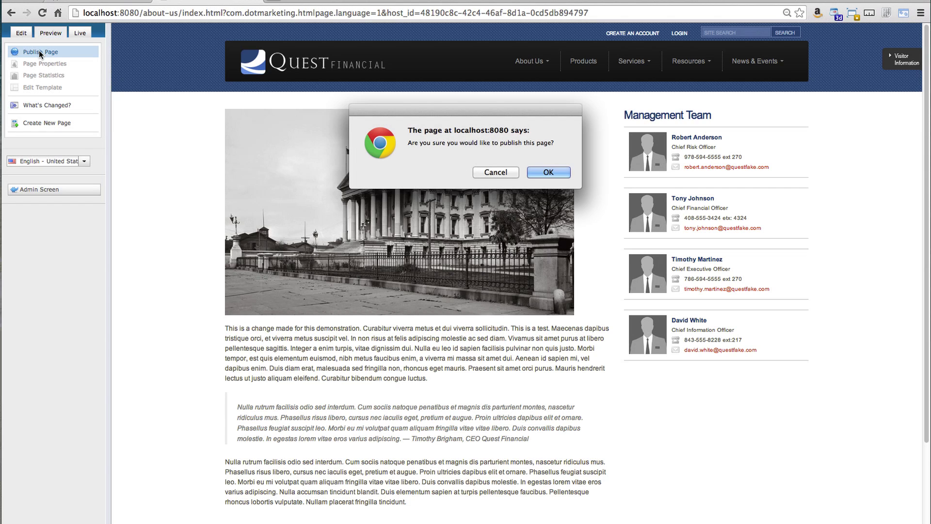
{"action": "left_click", "coordinate": [549, 172]}
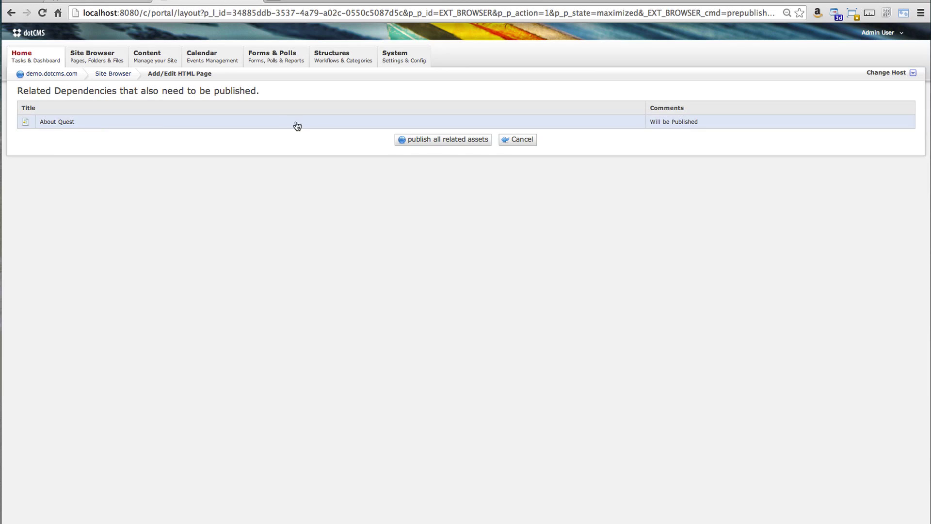
{"action": "left_click", "coordinate": [435, 142]}
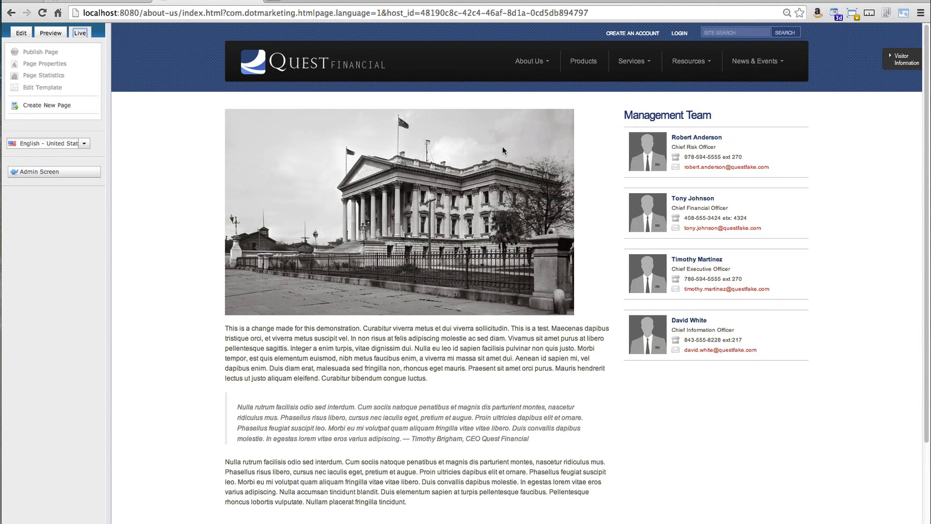
Review the version history of the page's main content and return to the page without editing
{"action": "left_click", "coordinate": [20, 34]}
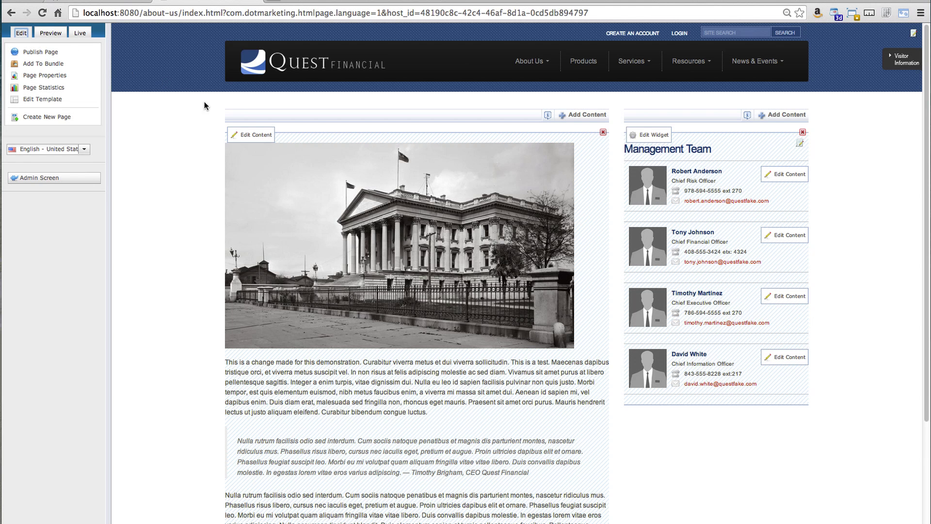
{"action": "left_click", "coordinate": [248, 137]}
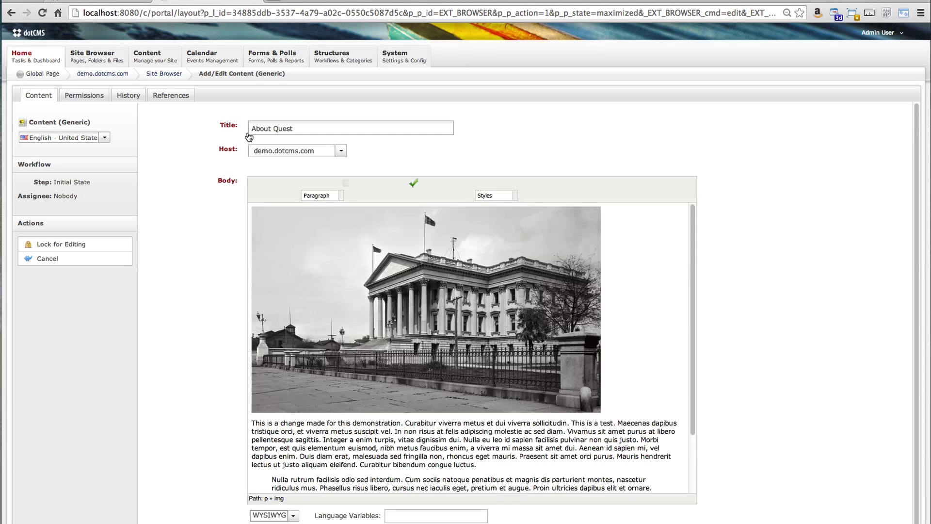
{"action": "left_click", "coordinate": [125, 93]}
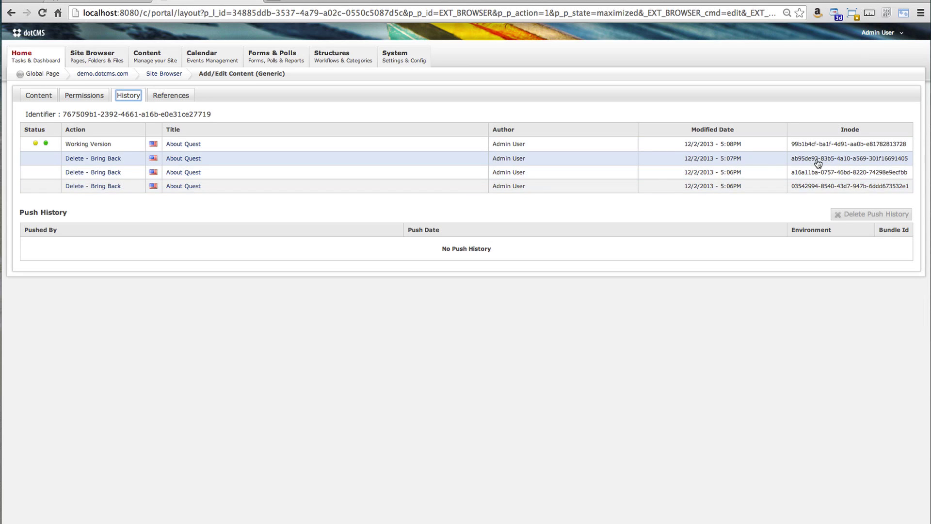
{"action": "left_click", "coordinate": [108, 174]}
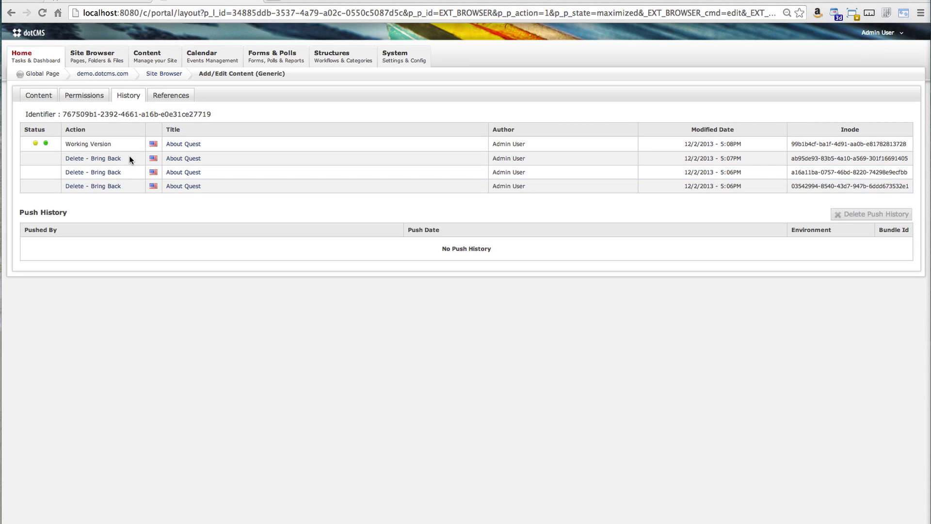
{"action": "left_click", "coordinate": [44, 96]}
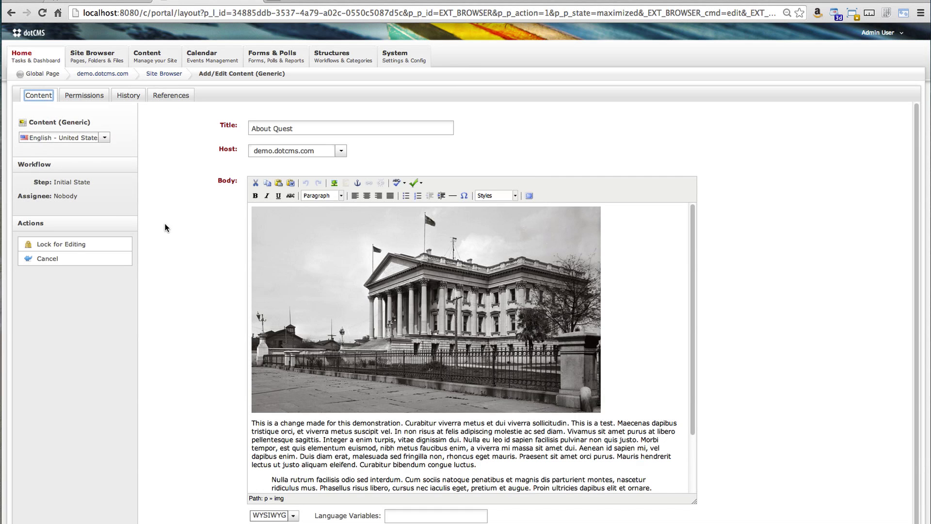
{"action": "left_click", "coordinate": [51, 259]}
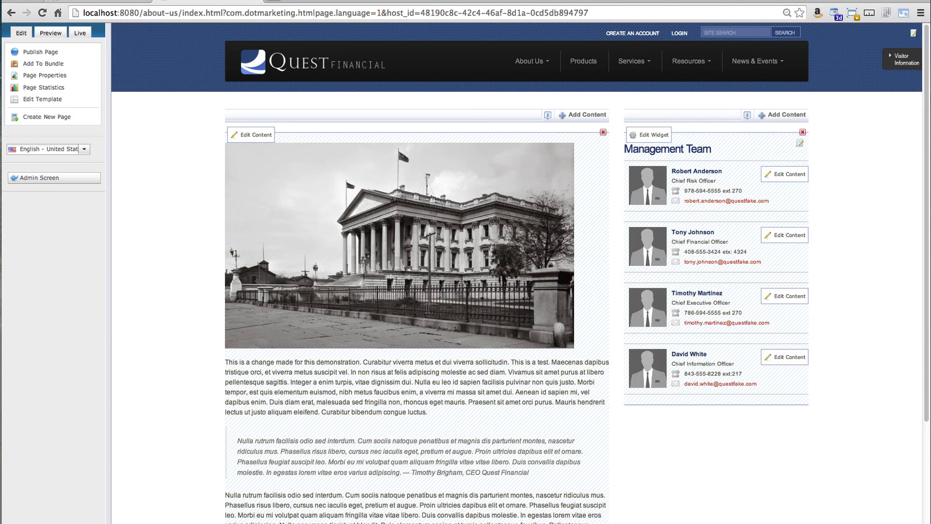
Remove the main content from the About Us page and add the existing About Quest content back in its place
{"action": "left_click", "coordinate": [603, 132]}
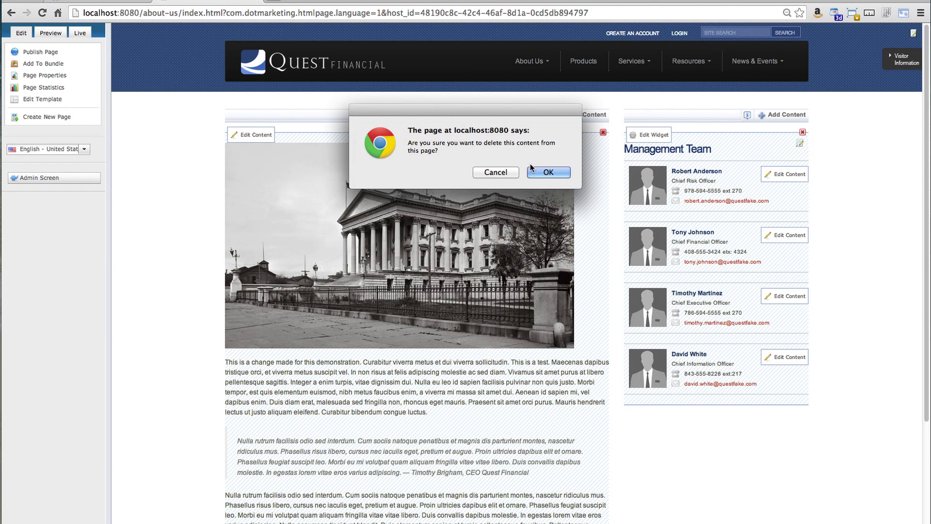
{"action": "left_click", "coordinate": [546, 172]}
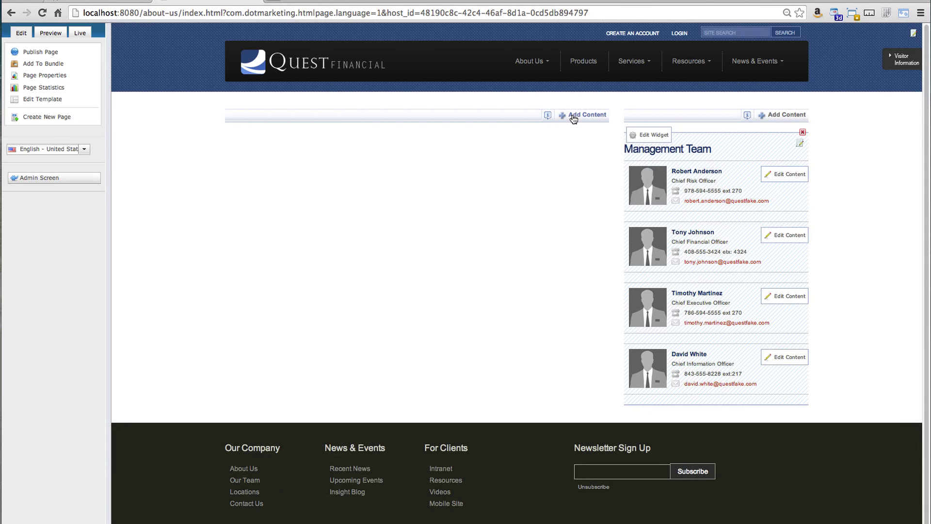
{"action": "left_click", "coordinate": [573, 118]}
{"action": "left_click", "coordinate": [574, 142]}
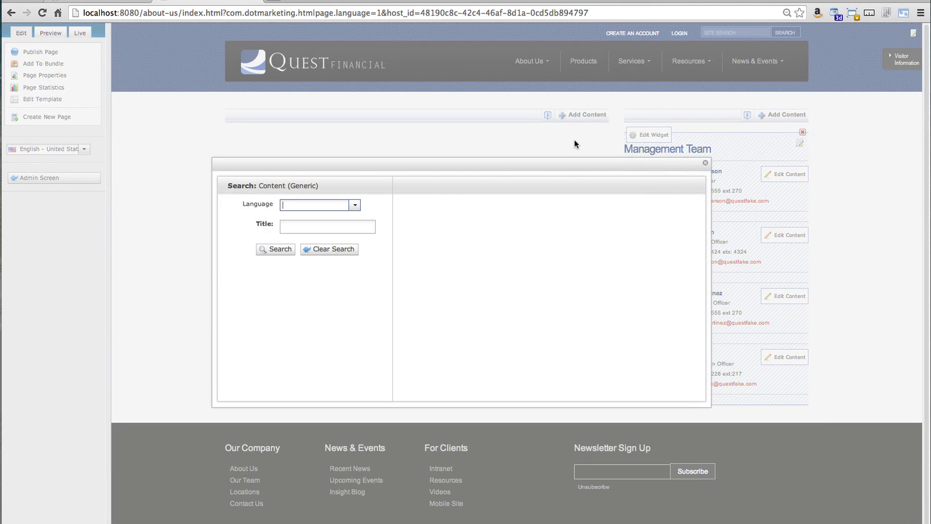
{"action": "left_click", "coordinate": [275, 249]}
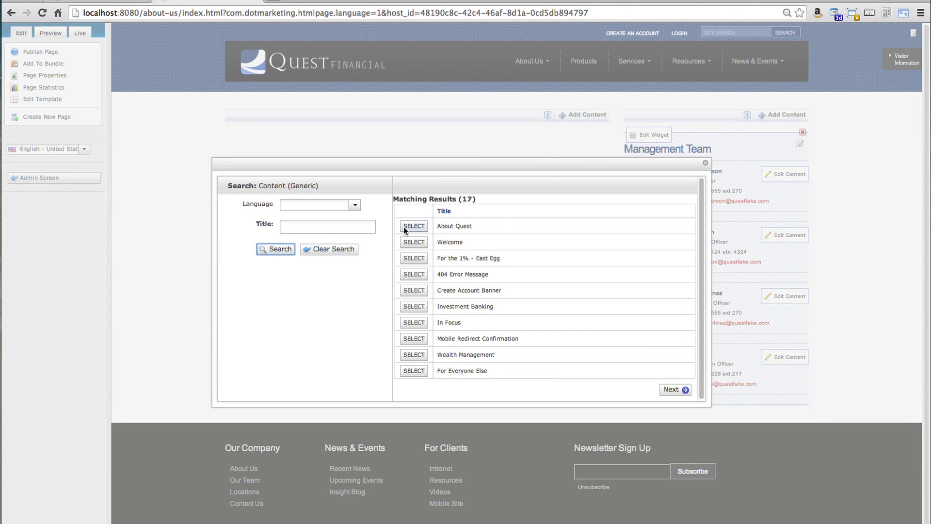
{"action": "left_click", "coordinate": [404, 227]}
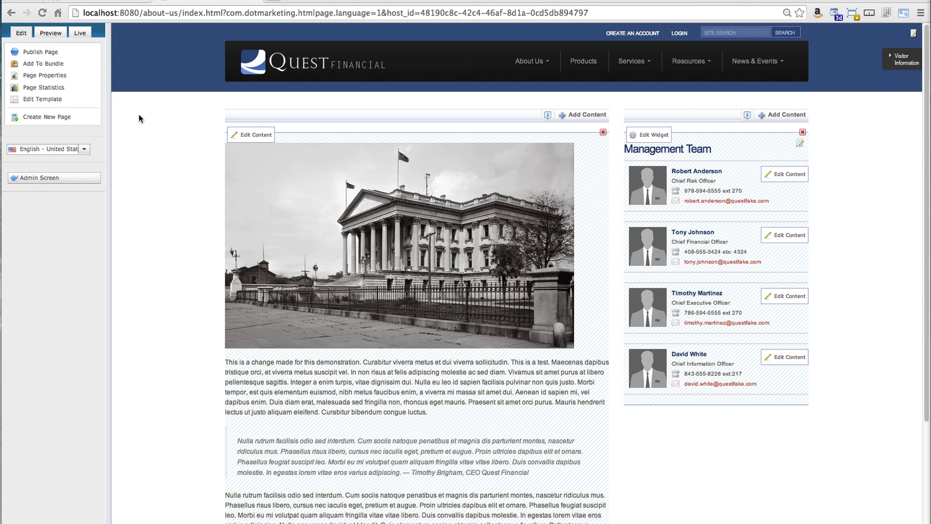
Open the admin Site Browser and look through the products, application and news-events folders
{"action": "left_click", "coordinate": [37, 178]}
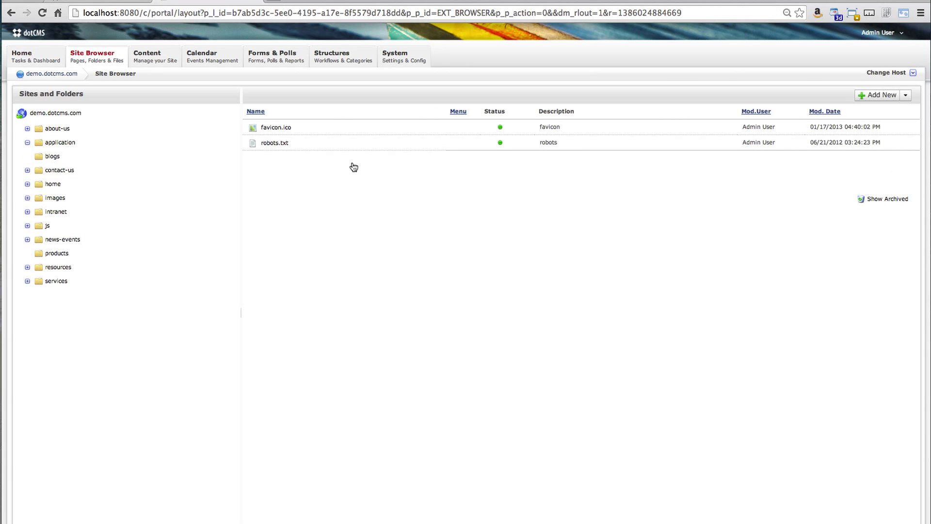
{"action": "left_click", "coordinate": [57, 253]}
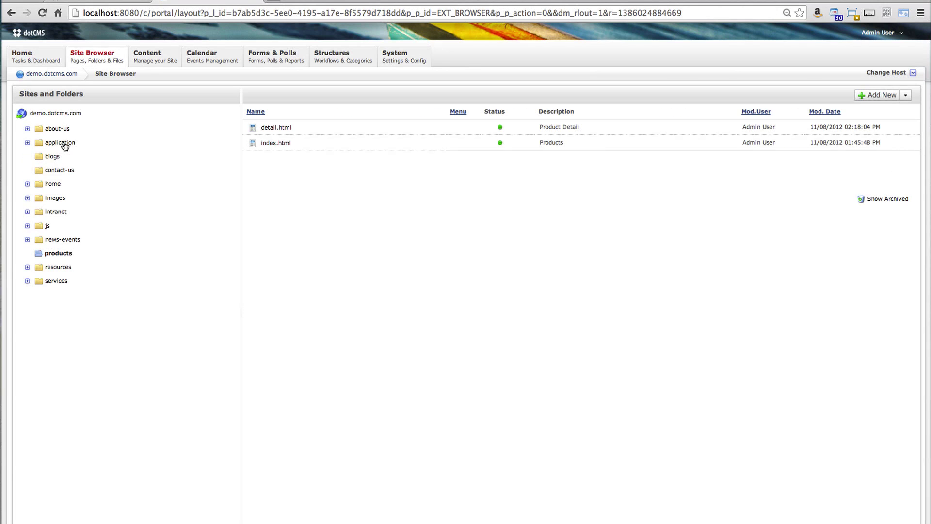
{"action": "left_click", "coordinate": [62, 143]}
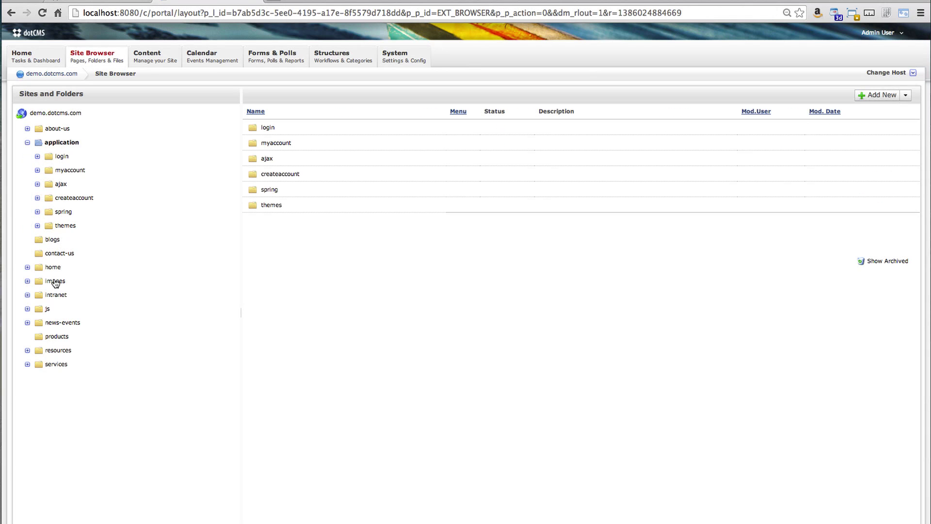
{"action": "left_click", "coordinate": [56, 337]}
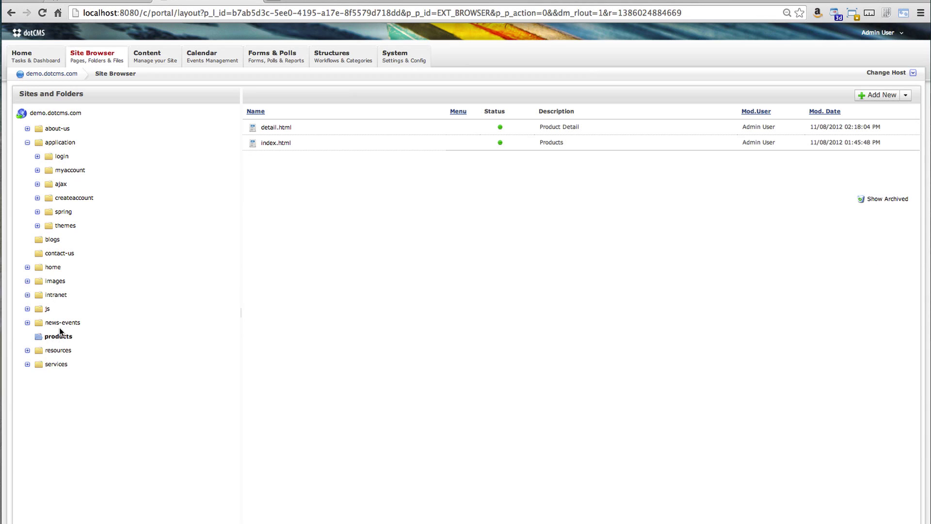
{"action": "left_click", "coordinate": [63, 322]}
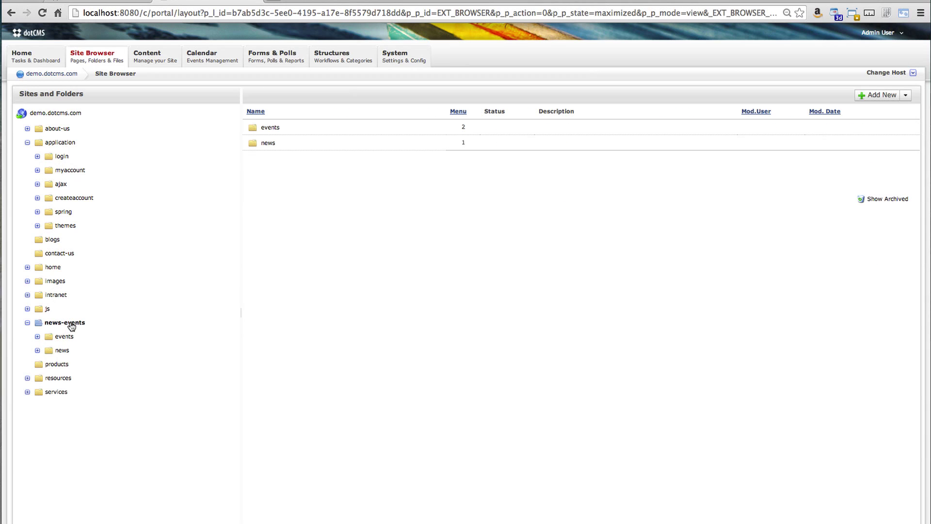
Review the news-events folder's properties, permissions and default file asset types, and return to the Site Browser without saving
{"action": "right_click", "coordinate": [72, 326]}
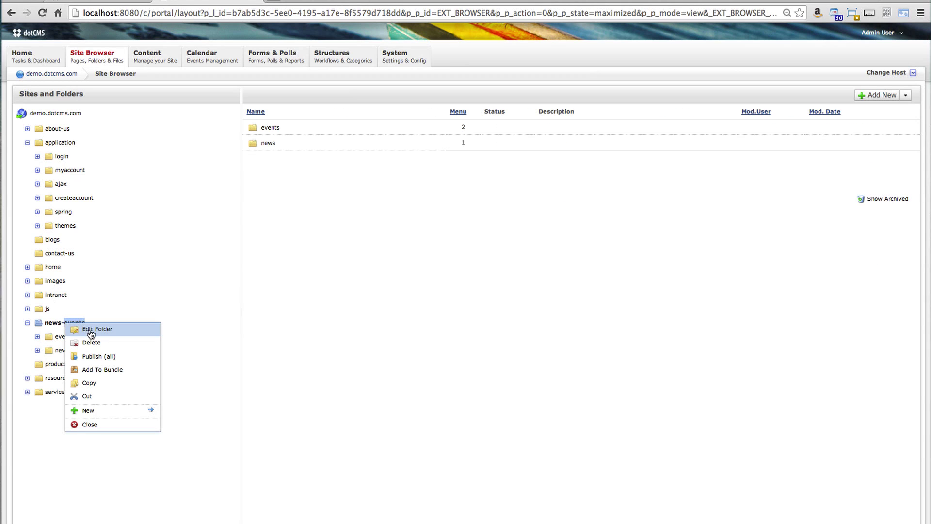
{"action": "left_click", "coordinate": [94, 332]}
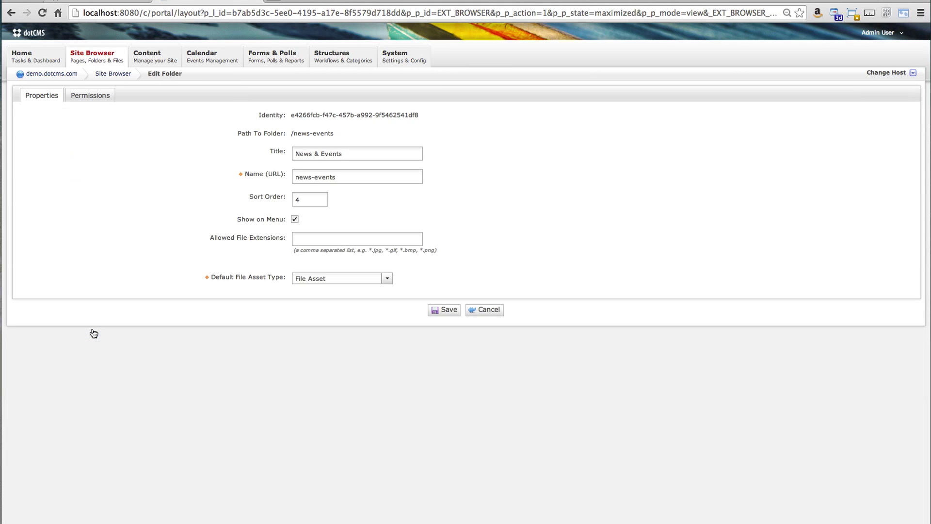
{"action": "left_click_drag", "start_coordinate": [238, 220], "coordinate": [283, 222]}
{"action": "left_click", "coordinate": [87, 97]}
{"action": "left_click", "coordinate": [87, 97]}
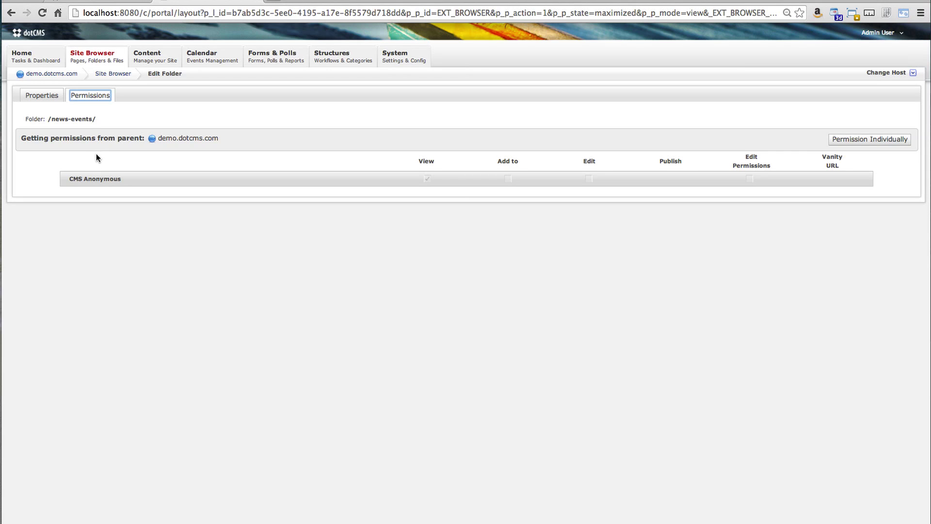
{"action": "left_click", "coordinate": [49, 98]}
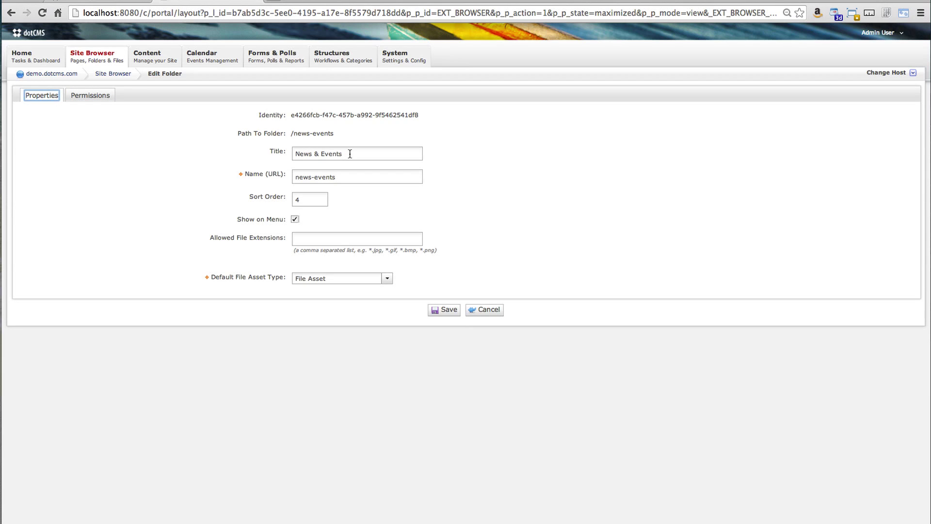
{"action": "left_click_drag", "start_coordinate": [350, 153], "coordinate": [284, 153]}
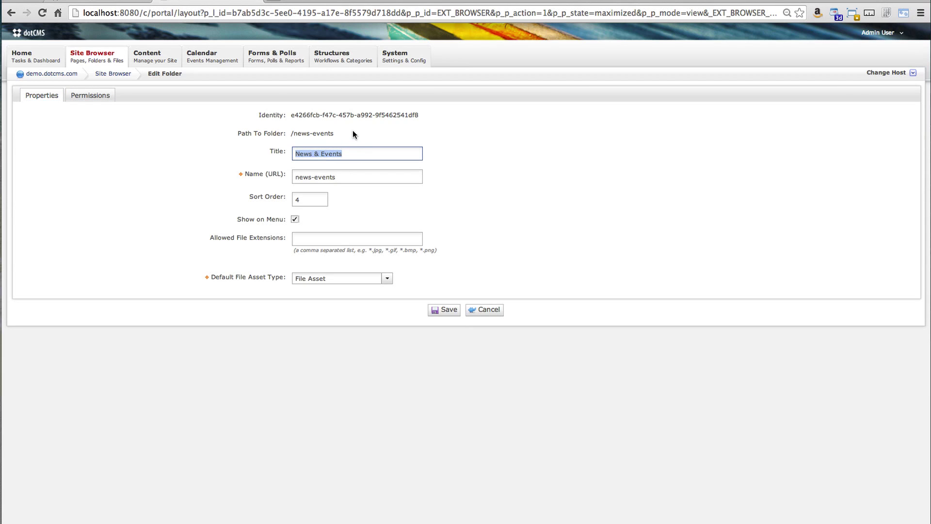
{"action": "left_click_drag", "start_coordinate": [342, 177], "coordinate": [214, 239]}
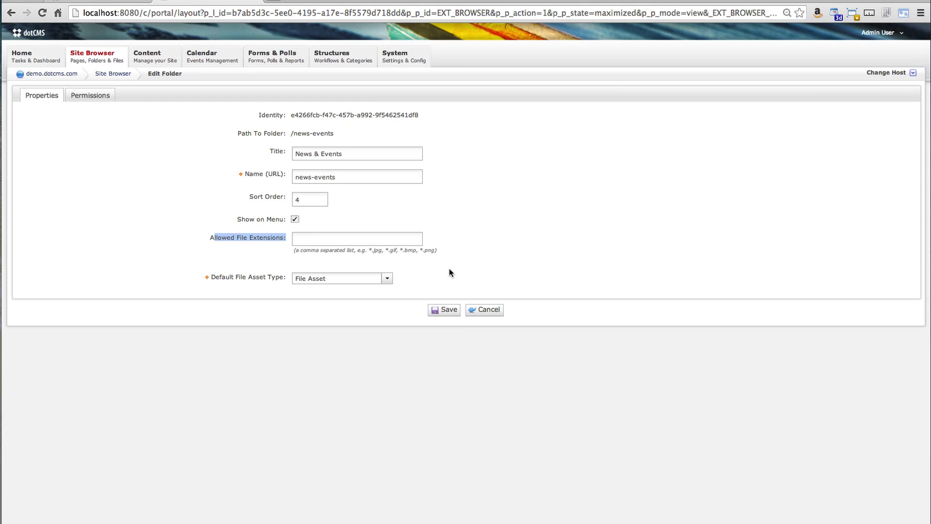
{"action": "left_click", "coordinate": [386, 278]}
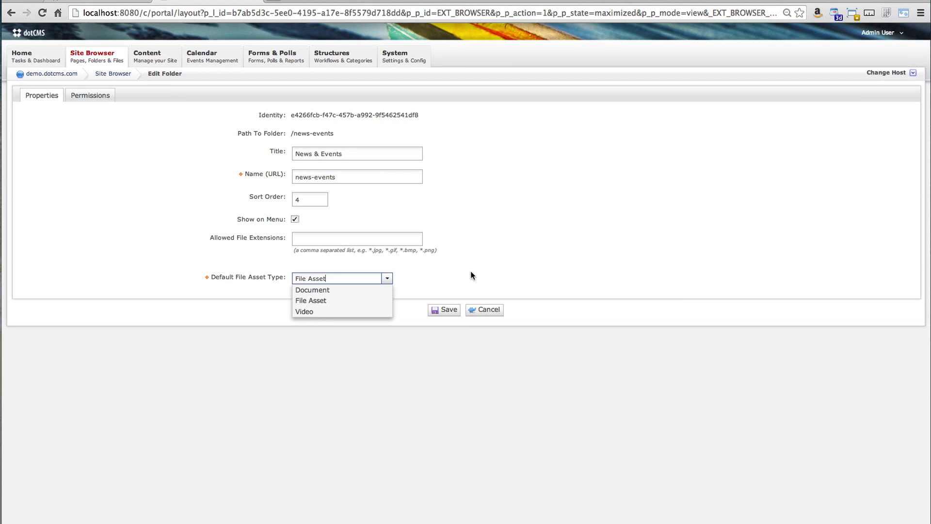
{"action": "left_click", "coordinate": [514, 243]}
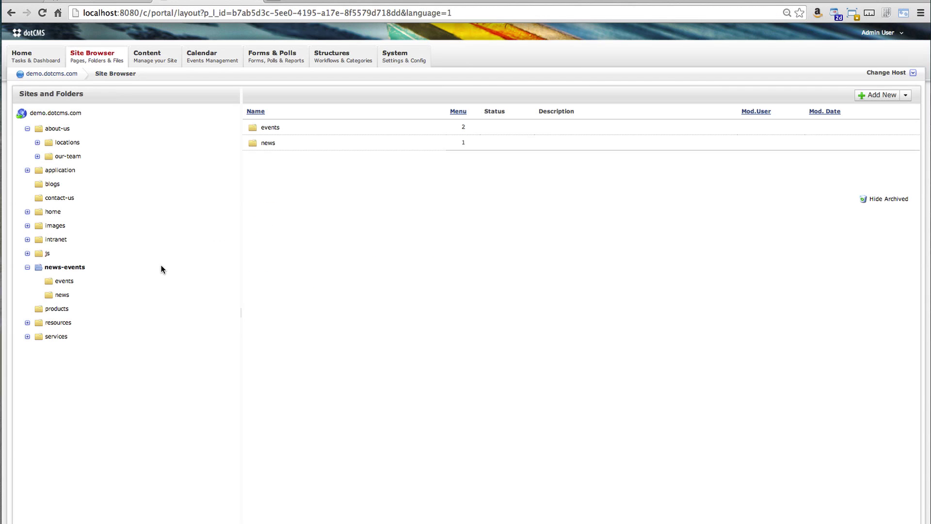
Upload buffett.png from Downloads to the services folder as a File Asset, and save and publish it
{"action": "left_click", "coordinate": [58, 337]}
{"action": "right_click", "coordinate": [59, 338]}
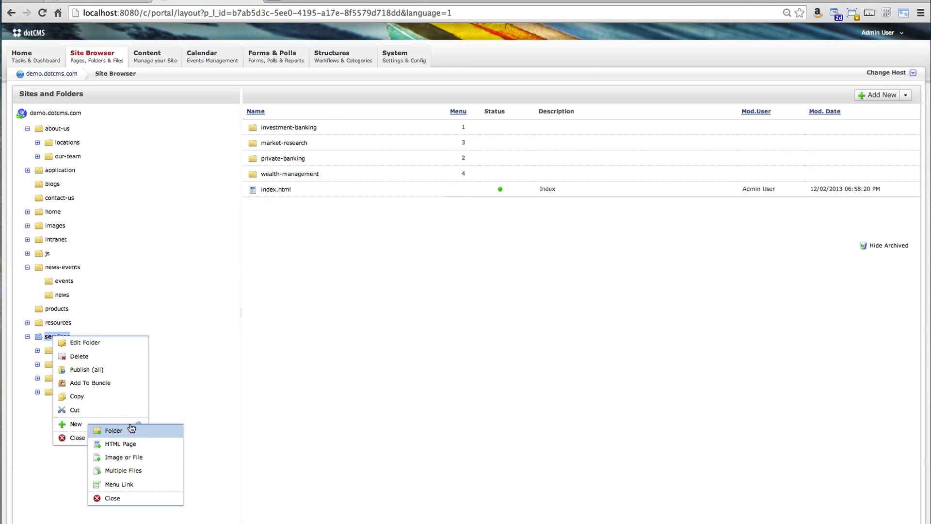
{"action": "left_click", "coordinate": [136, 456]}
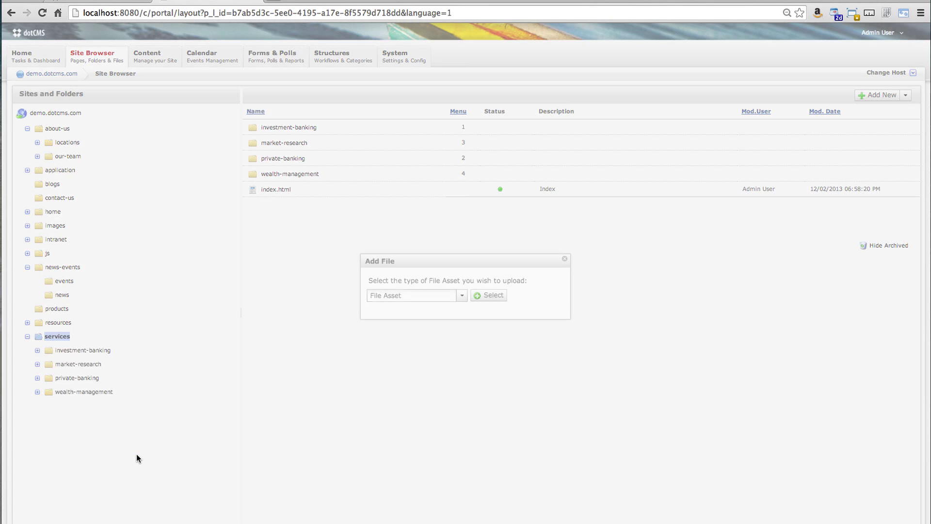
{"action": "left_click", "coordinate": [488, 295]}
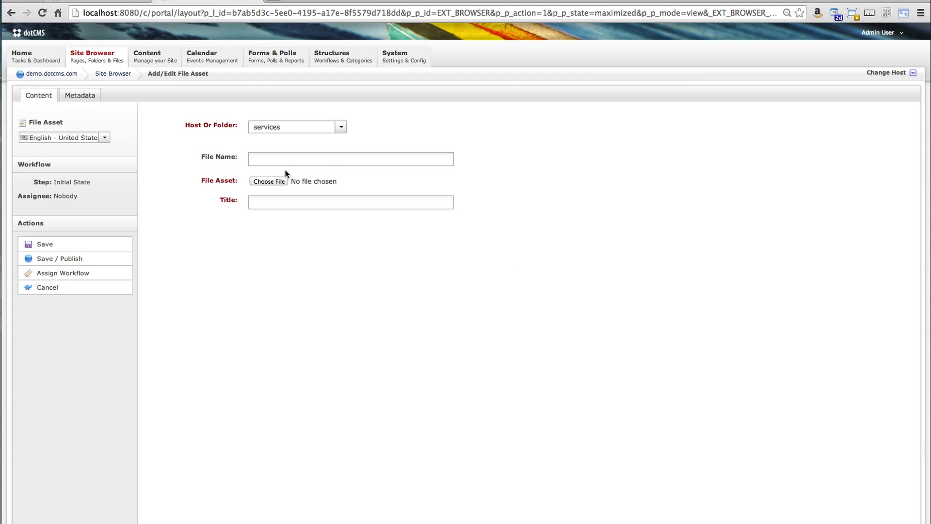
{"action": "left_click", "coordinate": [269, 180]}
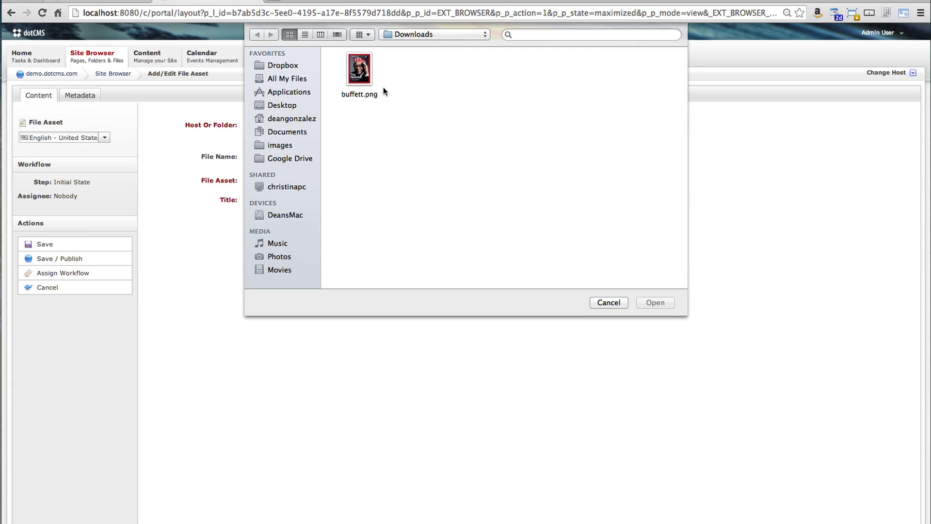
{"action": "double_click", "coordinate": [360, 71]}
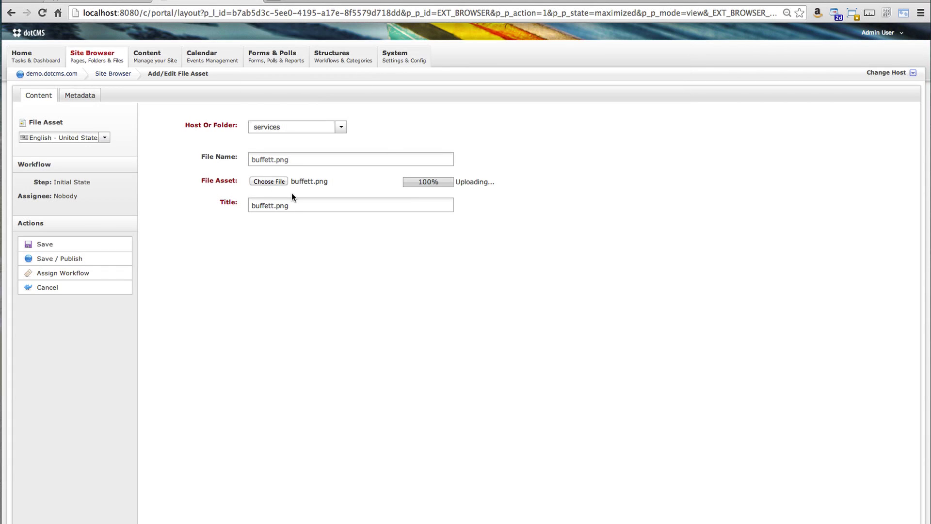
{"action": "left_click", "coordinate": [73, 258]}
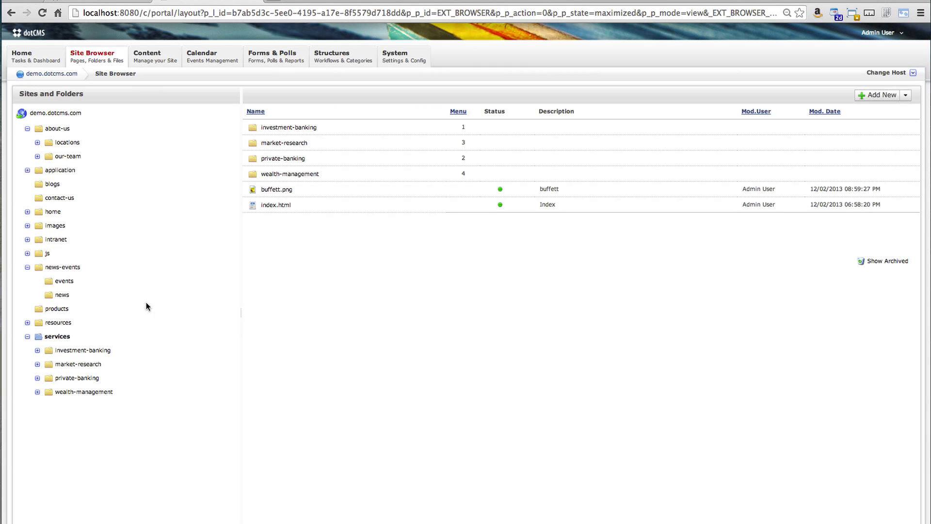
Open the uploaded buffett.png asset in the services folder and review its metadata
{"action": "right_click", "coordinate": [284, 194]}
{"action": "left_click", "coordinate": [302, 211]}
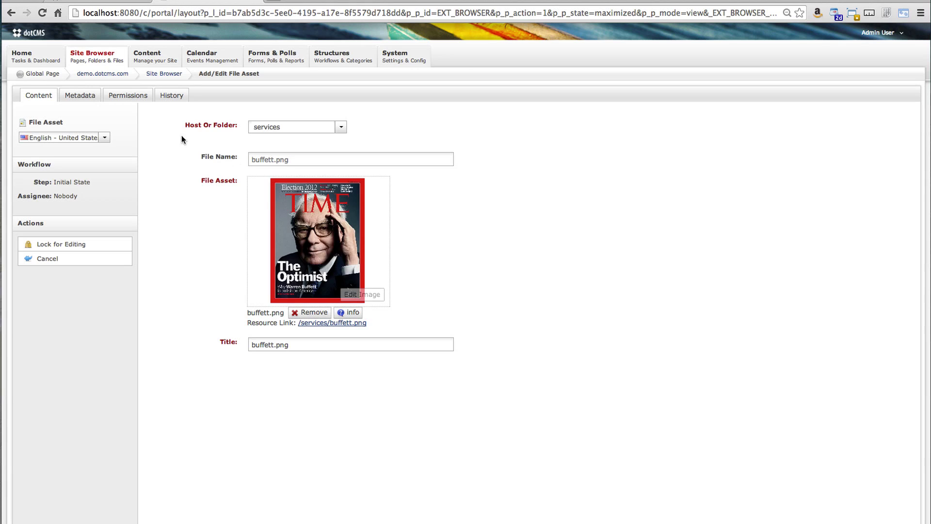
{"action": "left_click", "coordinate": [81, 95]}
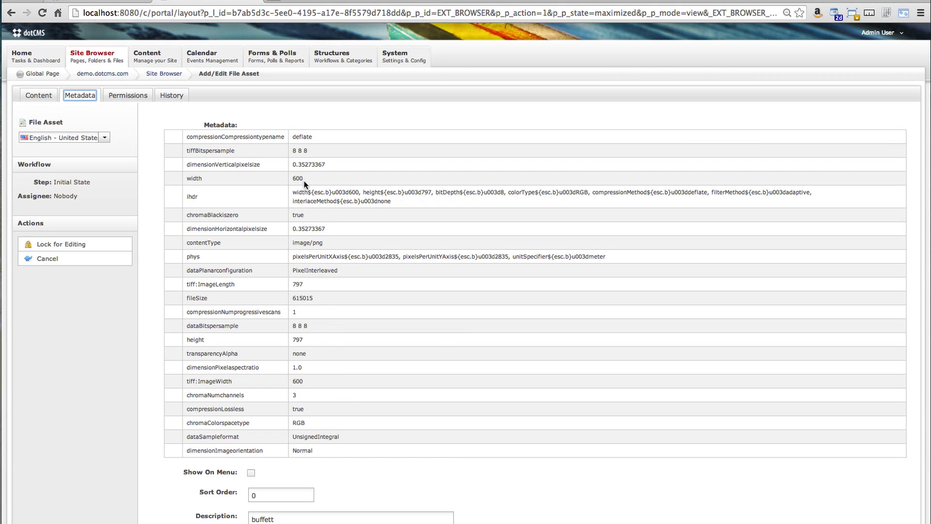
{"action": "left_click", "coordinate": [47, 96]}
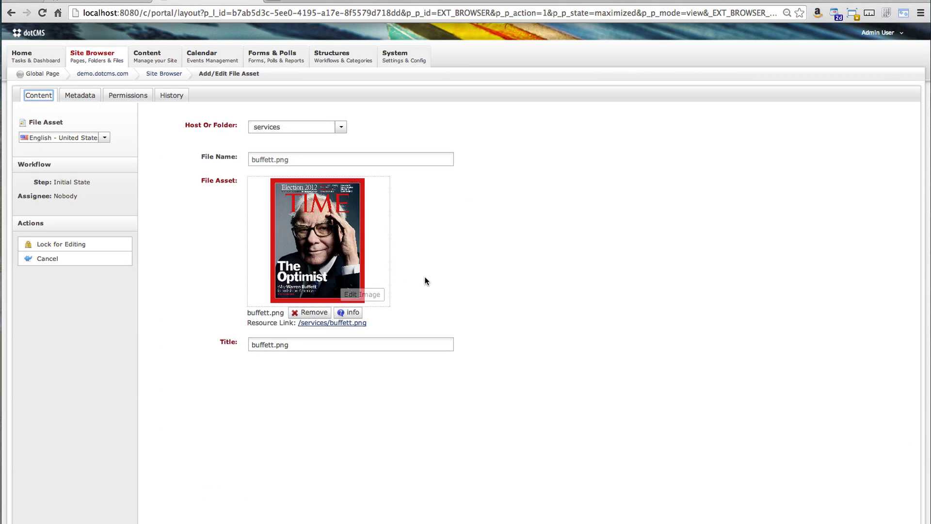
Lock the buffett.png asset for editing and open its image in the Image Editor
{"action": "left_click", "coordinate": [77, 244]}
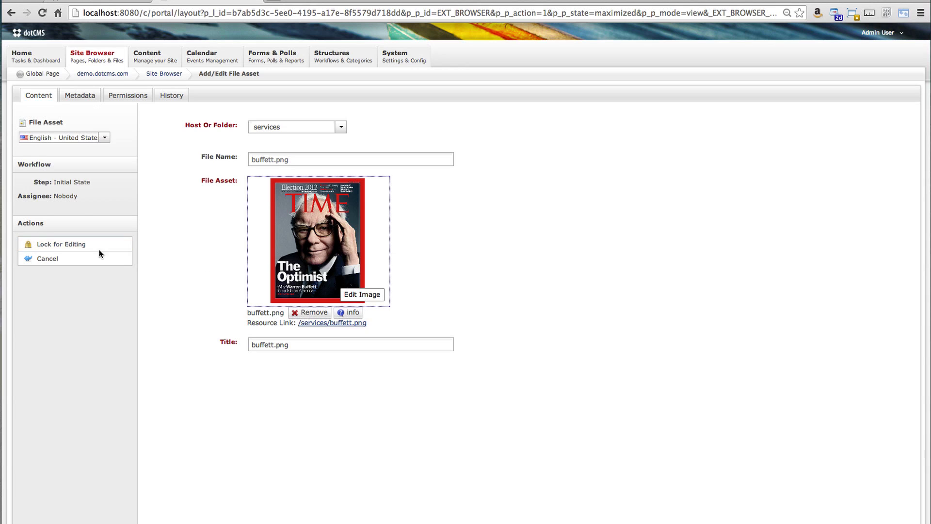
{"action": "left_click", "coordinate": [364, 295]}
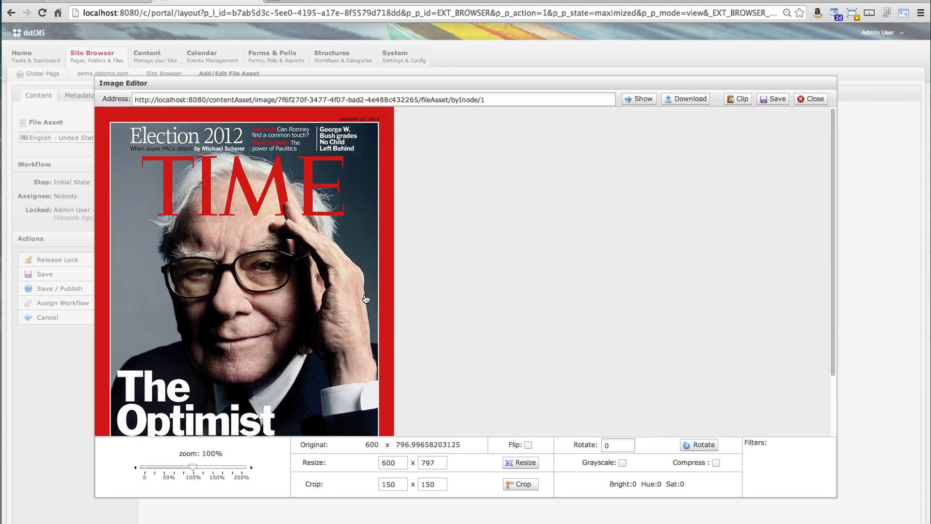
Try scaling the image down to 45% with the zoom control, and remove the Resize filter
{"action": "left_click", "coordinate": [193, 467]}
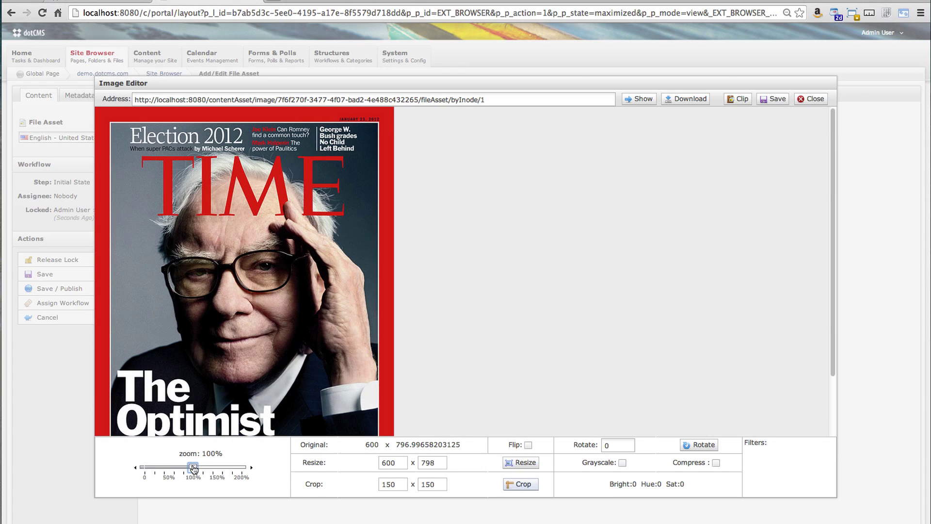
{"action": "left_click_drag", "start_coordinate": [193, 468], "coordinate": [167, 469]}
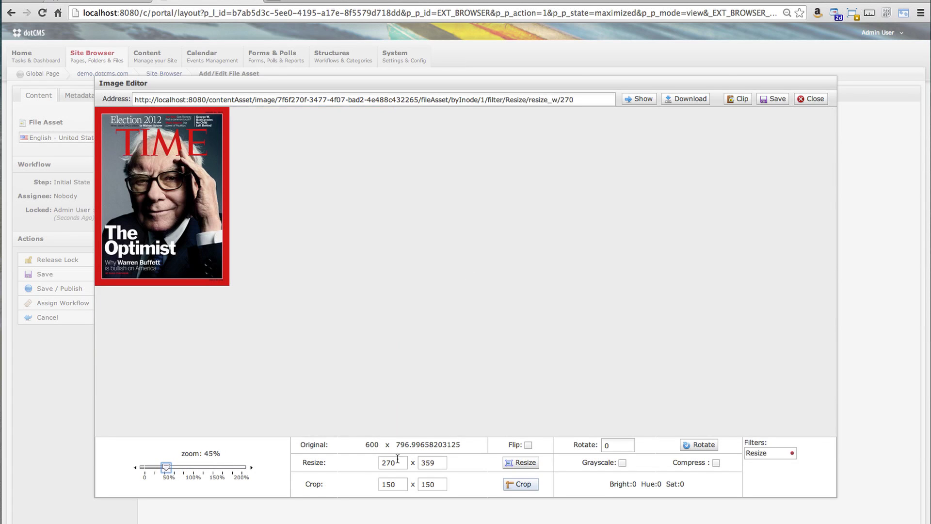
{"action": "left_click", "coordinate": [792, 454]}
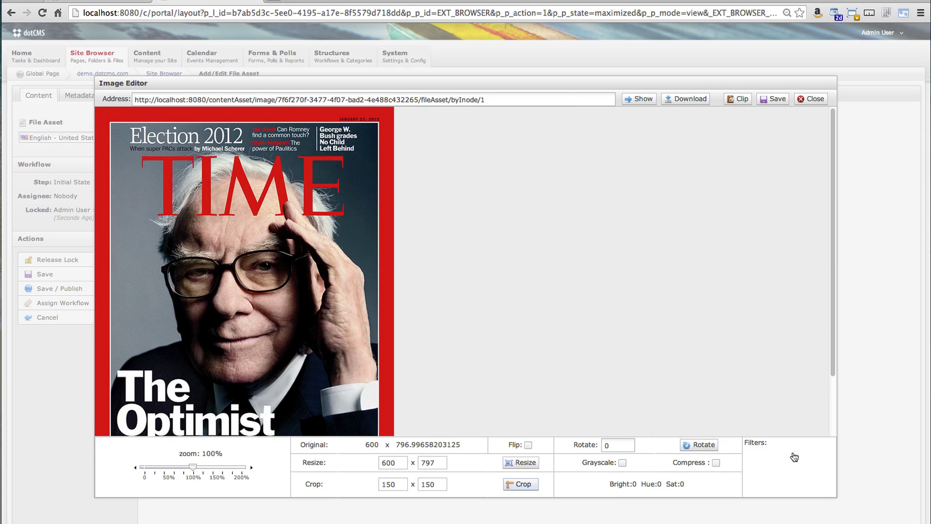
Resize the cover image to a width of 200 pixels and crop away its red border
{"action": "left_click_drag", "start_coordinate": [396, 462], "coordinate": [383, 461]}
{"action": "type", "text": "20"}
{"action": "left_click", "coordinate": [523, 465]}
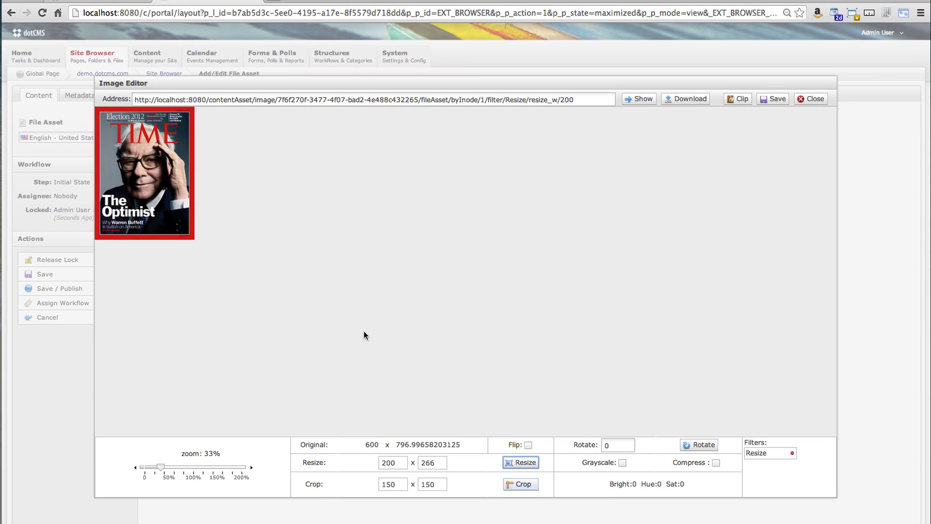
{"action": "left_click", "coordinate": [517, 484]}
{"action": "left_click_drag", "start_coordinate": [451, 280], "coordinate": [126, 141]}
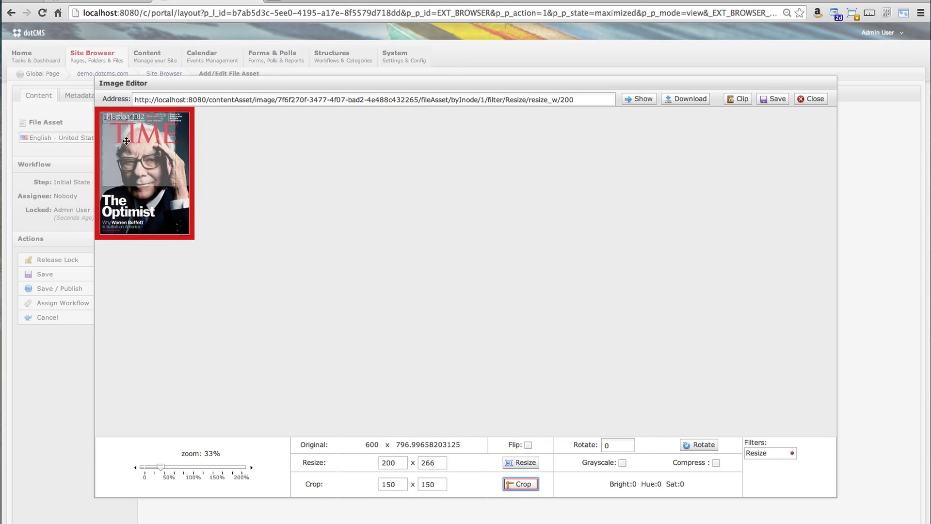
{"action": "left_click", "coordinate": [521, 486]}
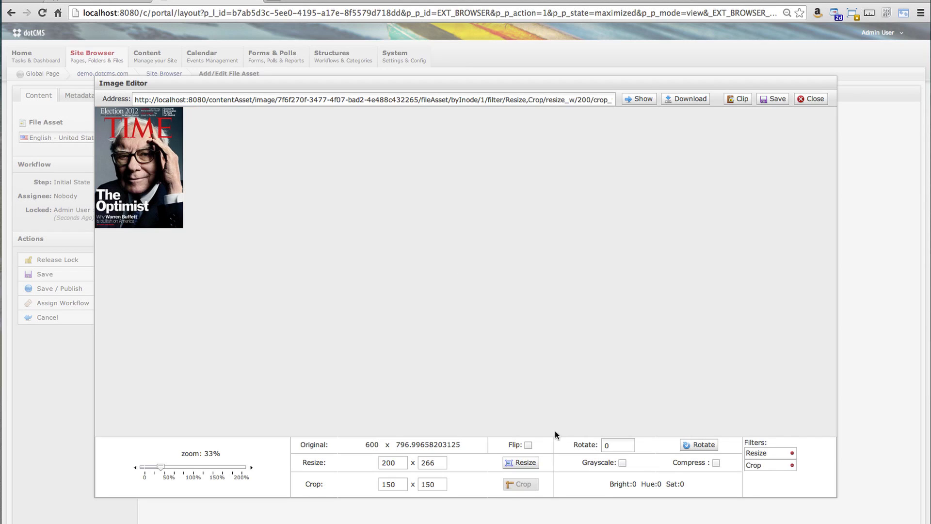
Try the Flip and Grayscale effects on the cropped image, turning each one off again
{"action": "left_click", "coordinate": [528, 445]}
{"action": "left_click", "coordinate": [528, 444]}
{"action": "left_click", "coordinate": [621, 462]}
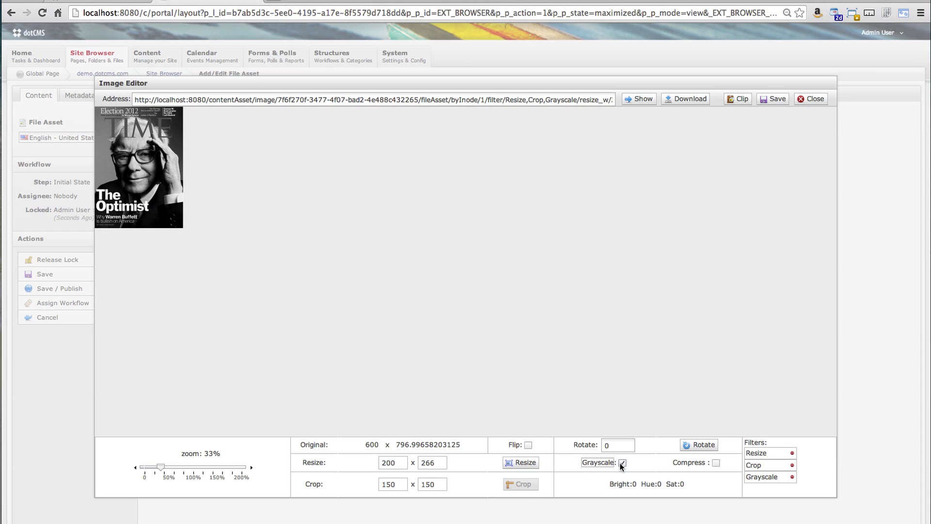
{"action": "left_click", "coordinate": [621, 463]}
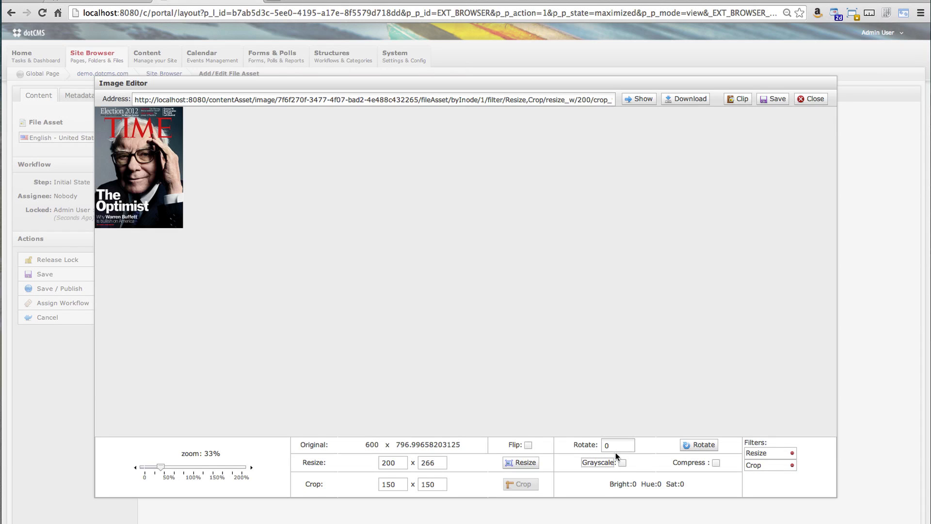
Try rotating the image by -127 and remove the rotation, and check the color adjustment settings without applying any
{"action": "double_click", "coordinate": [630, 444]}
{"action": "type", "text": "-127"}
{"action": "left_click", "coordinate": [704, 444]}
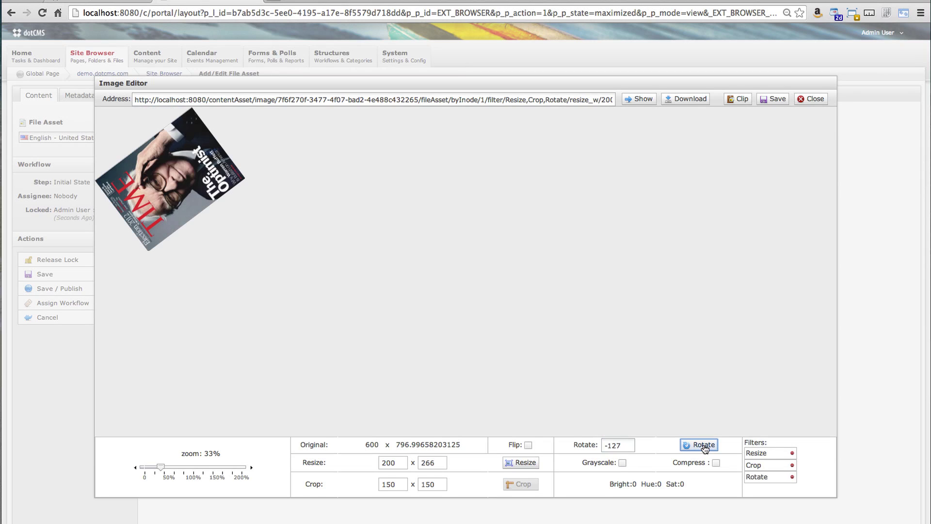
{"action": "left_click", "coordinate": [792, 477]}
{"action": "left_click", "coordinate": [644, 485]}
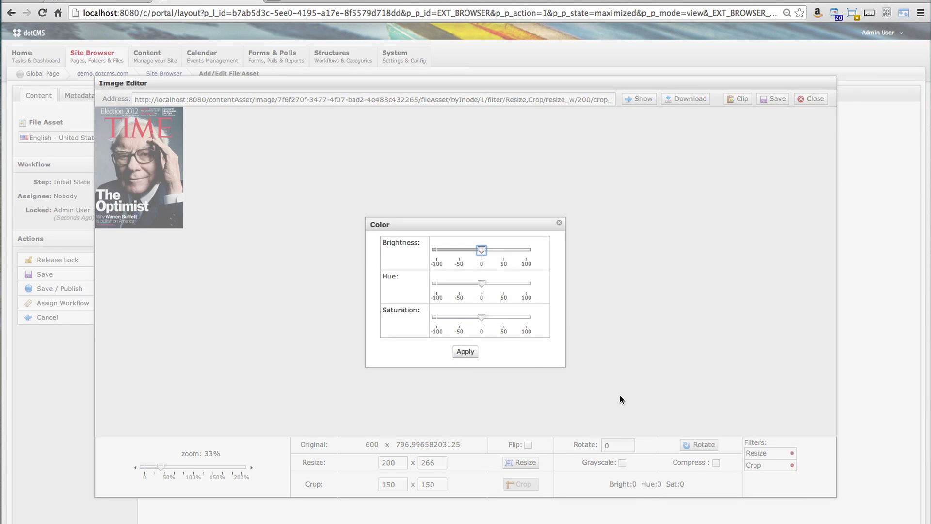
{"action": "left_click", "coordinate": [559, 223]}
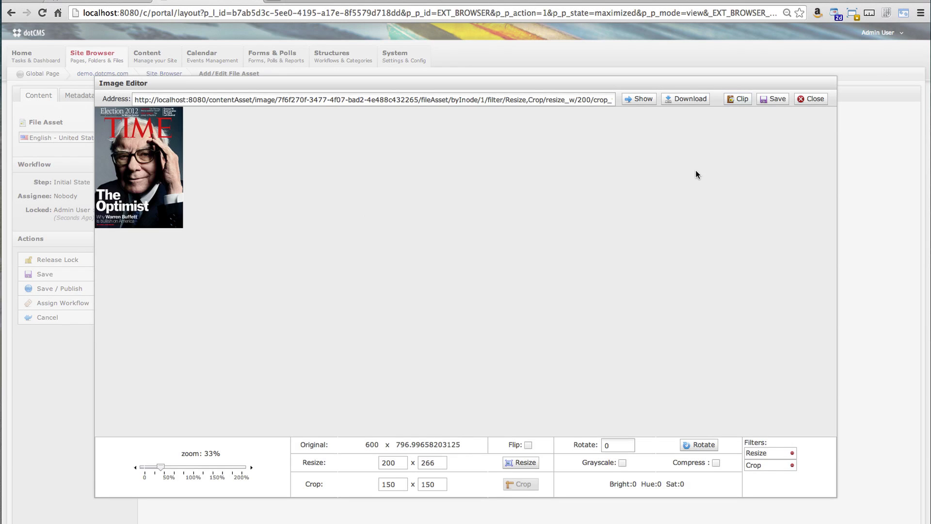
Clip the resized and cropped cover image for reuse
{"action": "left_click", "coordinate": [738, 99]}
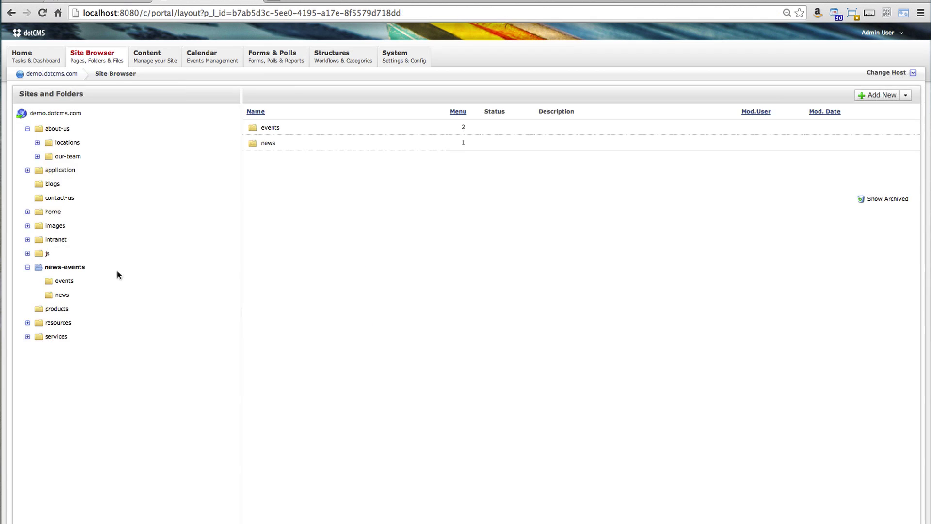
Start a new HTML page in the services folder with the title "Index" and the page URL "index"
{"action": "right_click", "coordinate": [52, 338]}
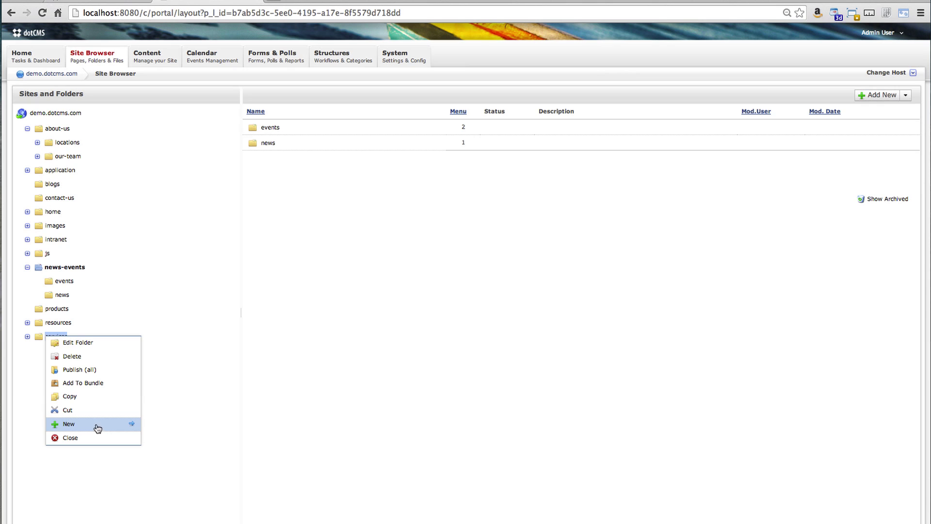
{"action": "left_click", "coordinate": [77, 425]}
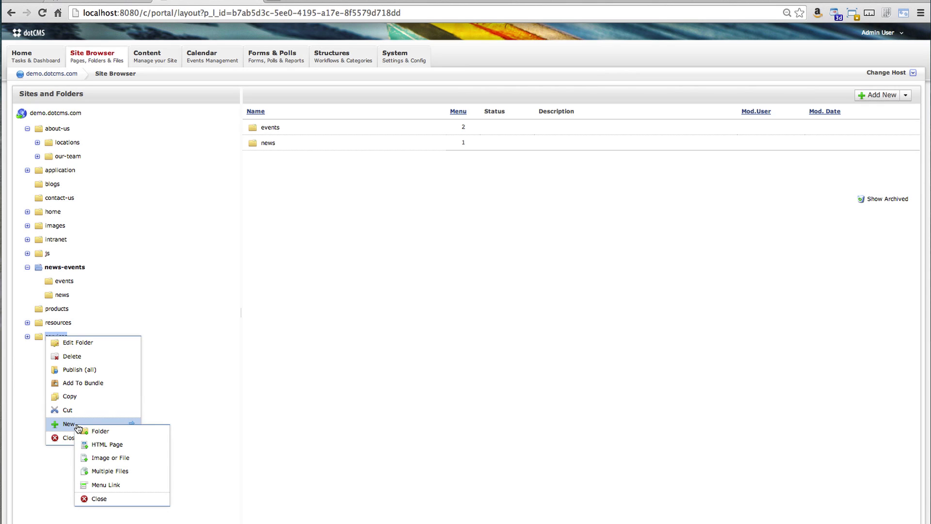
{"action": "left_click", "coordinate": [115, 443]}
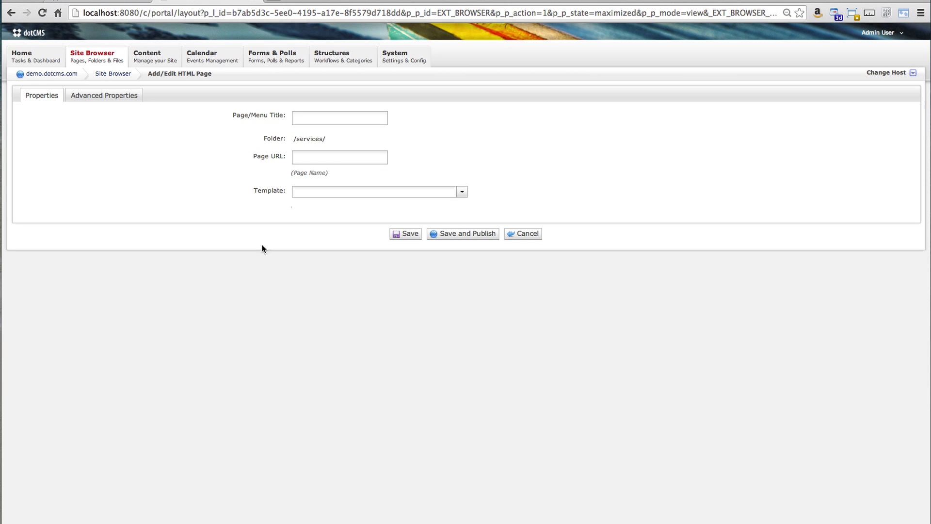
{"action": "left_click", "coordinate": [320, 119]}
{"action": "type", "text": "Index"}
{"action": "left_click", "coordinate": [346, 157]}
Look up a template for the new page by entering "1" as the template name filter
{"action": "left_click", "coordinate": [464, 192]}
{"action": "left_click", "coordinate": [463, 193]}
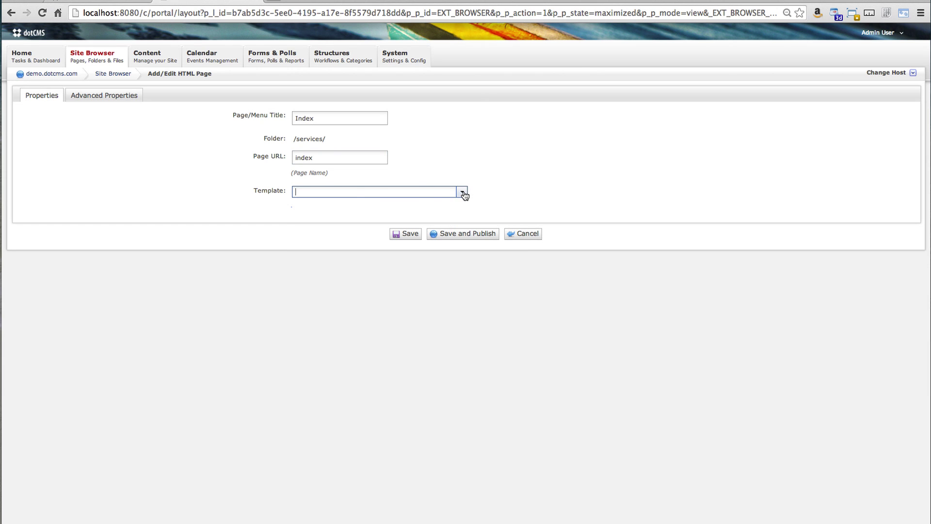
{"action": "type", "text": "1"}
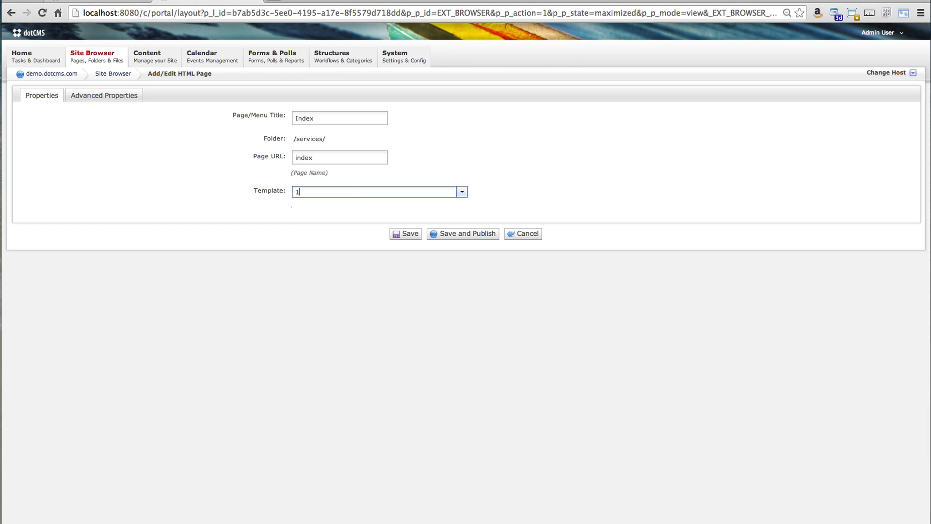